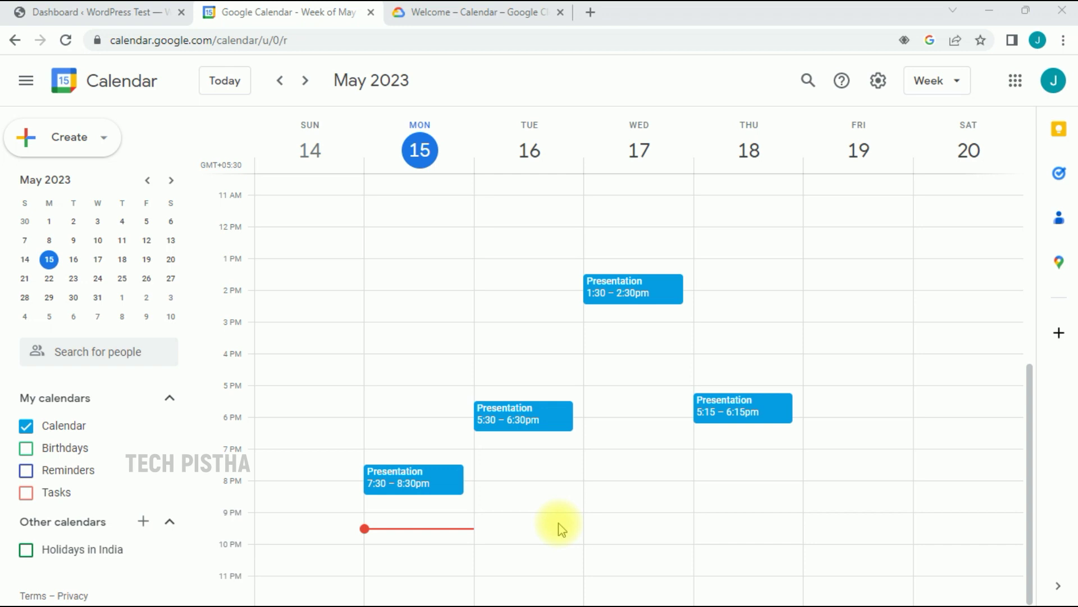
Leave the Google Calendar May 2023 week view for the WordPress Dashboard tab
key("ctrl+shift+Tab")
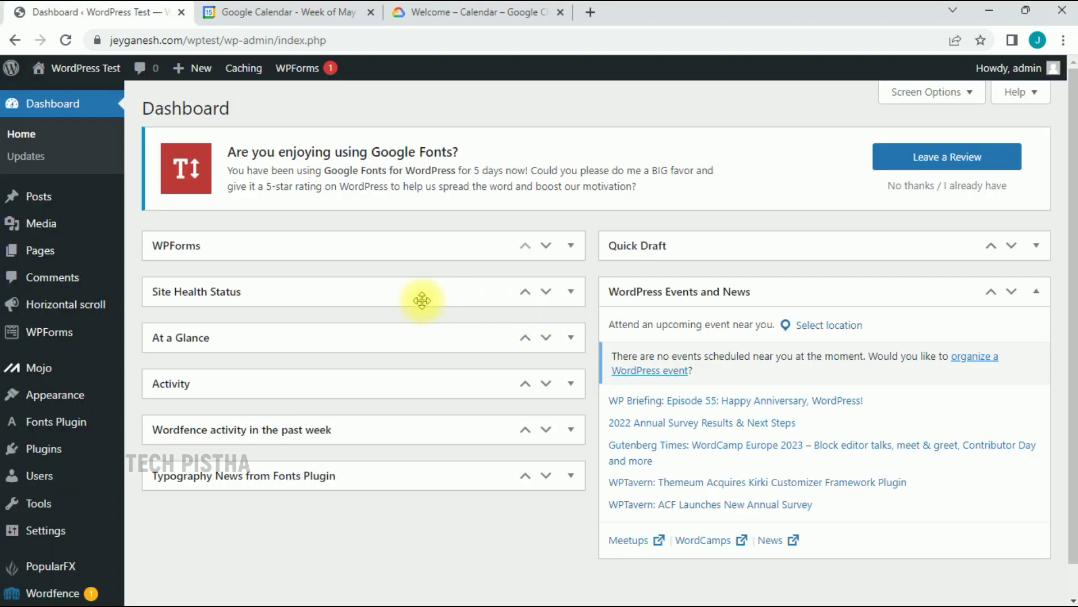
Search the WordPress plugin directory for 'simple calendar'
mouse_move(66, 447)
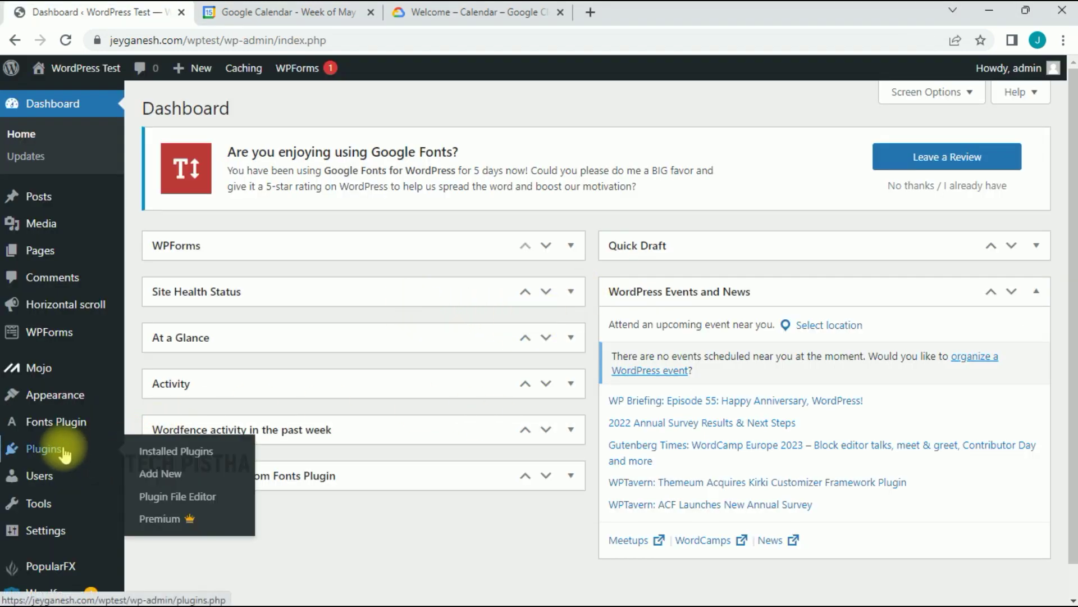
left_click(171, 479)
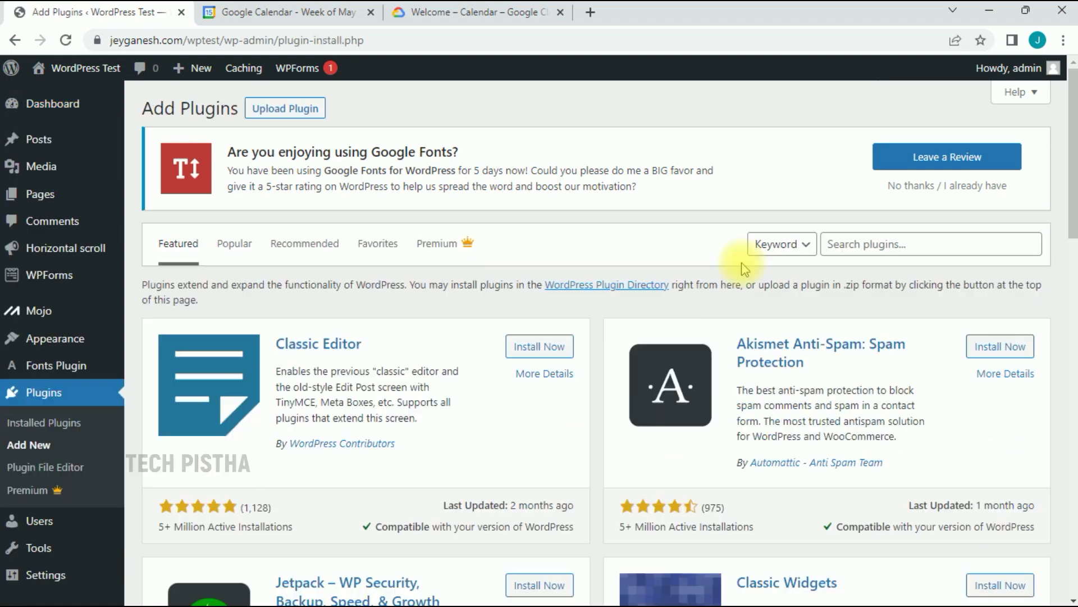
left_click(896, 245)
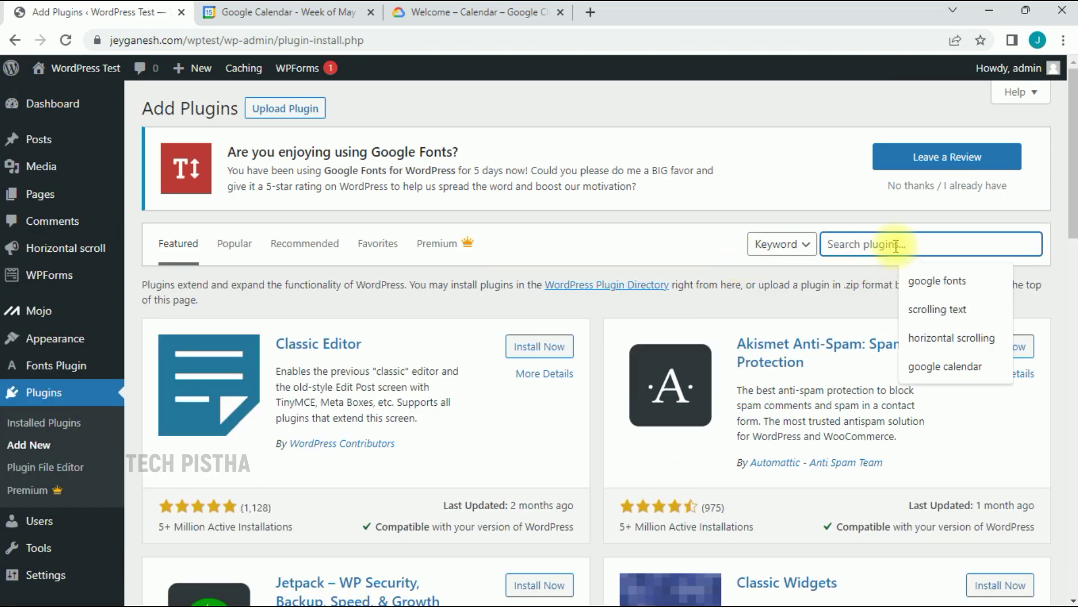
type("simple calendar")
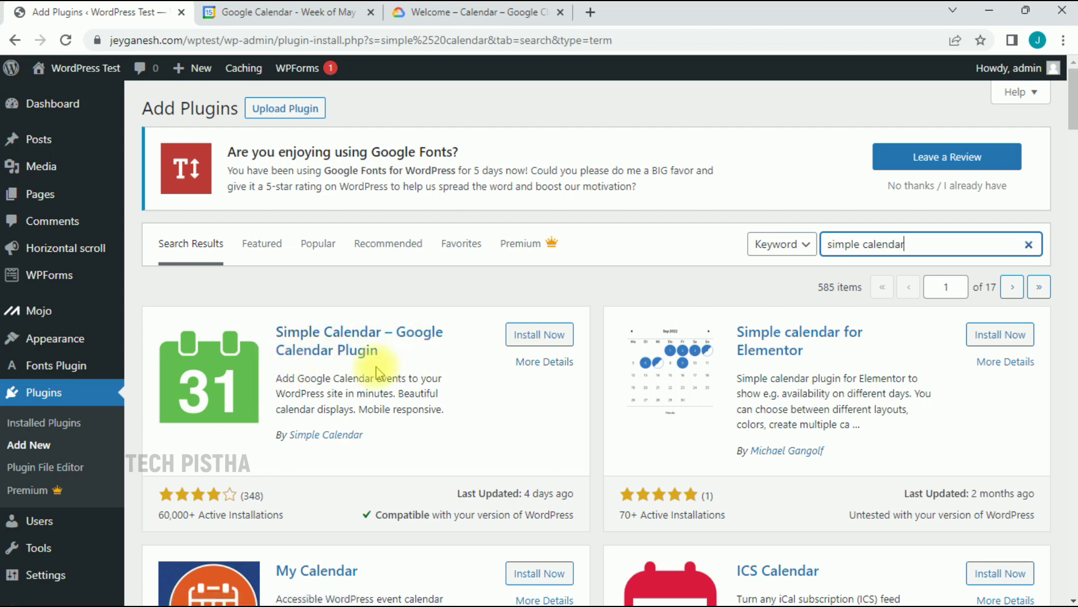
Install and activate the Simple Calendar plugin and visit its Google API Key settings
left_click(540, 337)
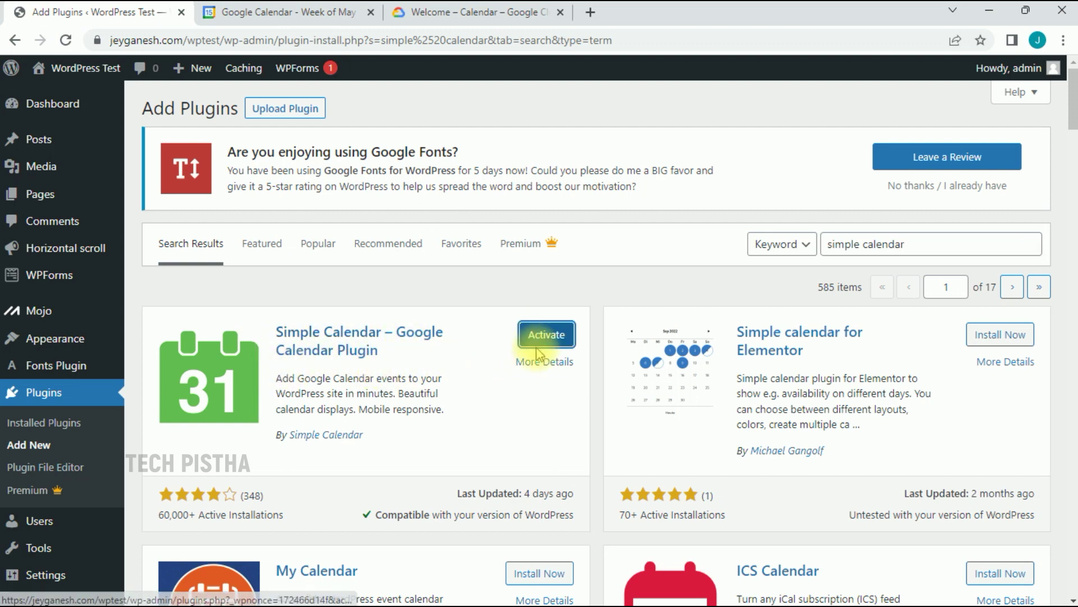
left_click(548, 336)
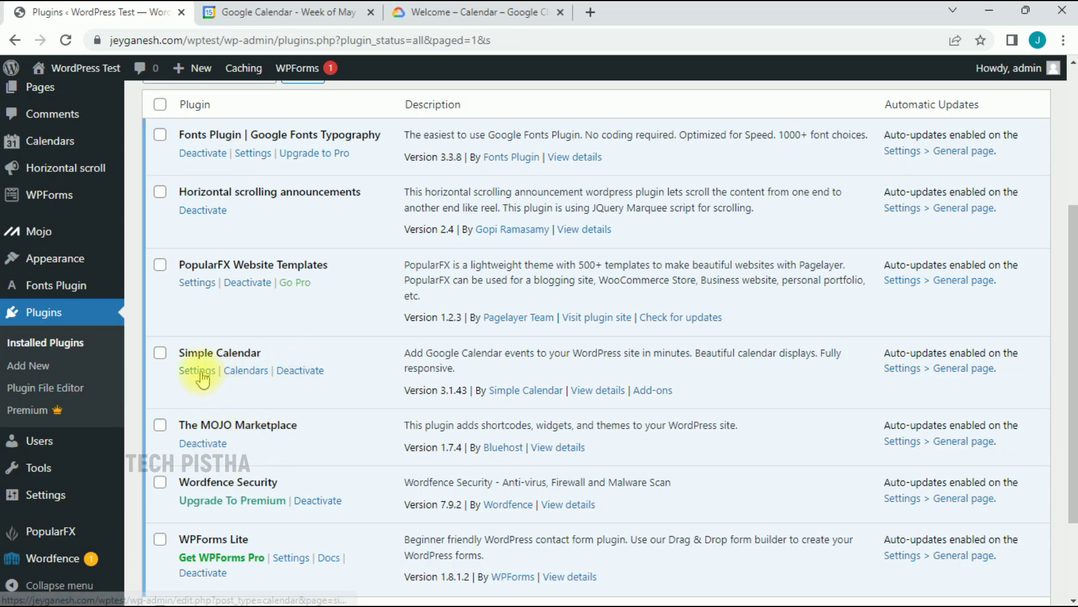
left_click(198, 371)
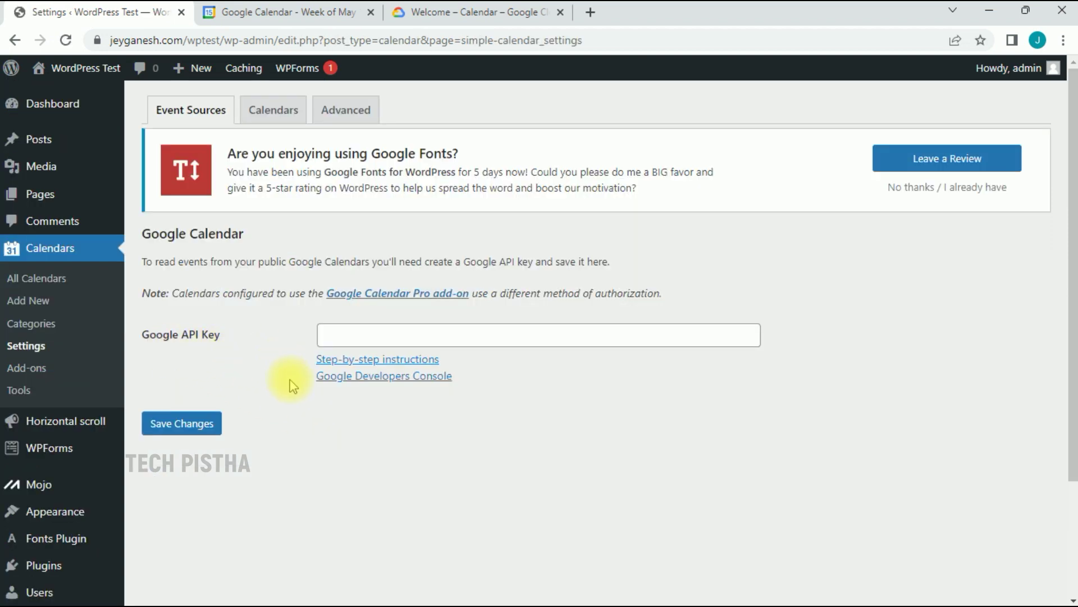
left_click(486, 13)
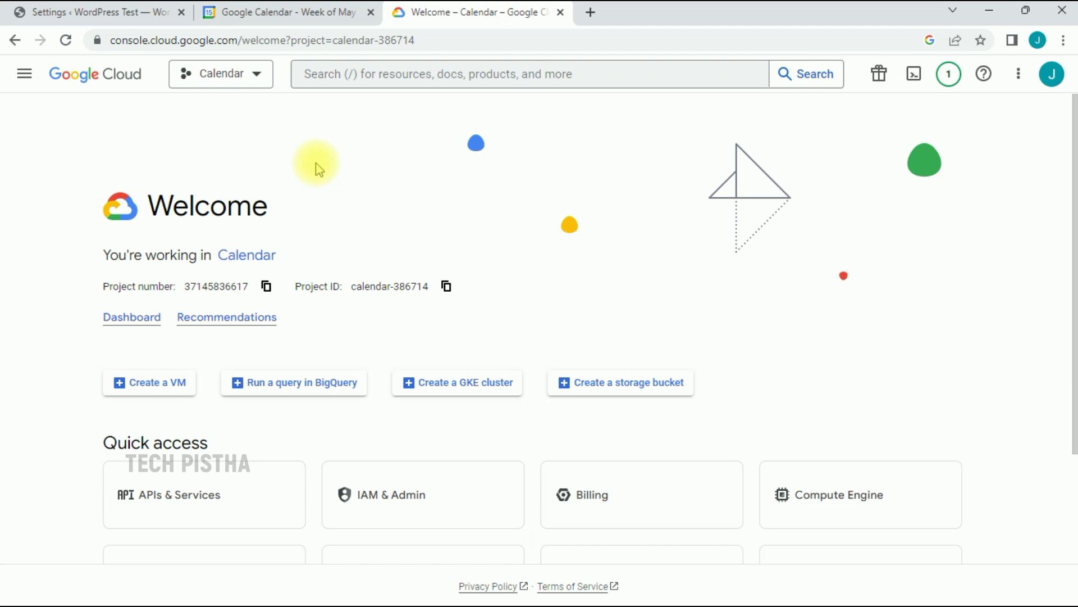
Create a new Google Cloud project named 'WordPress Calendar'
left_click(218, 506)
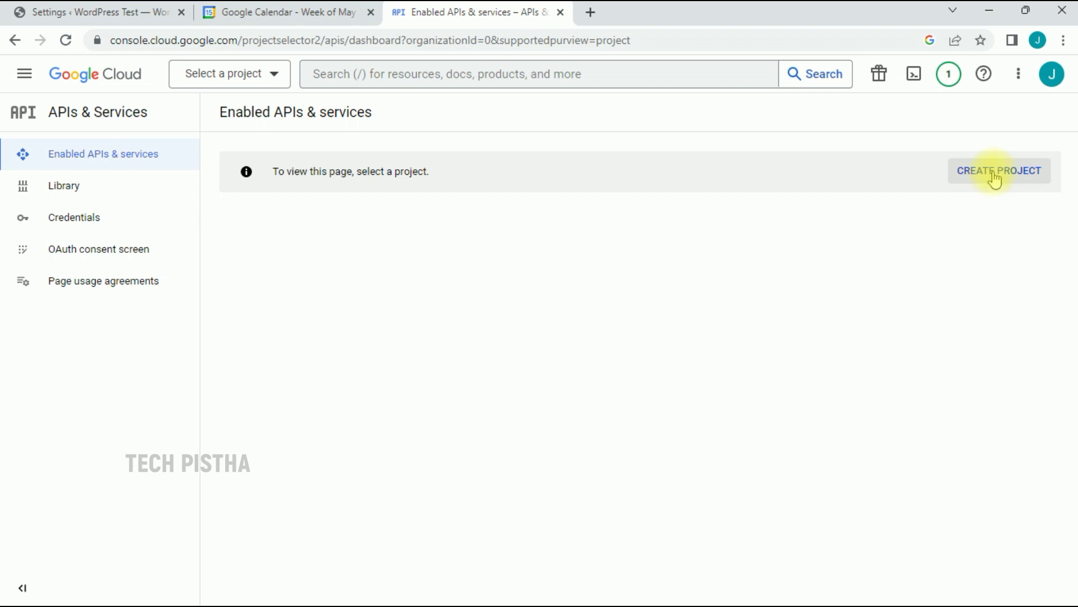
left_click(995, 172)
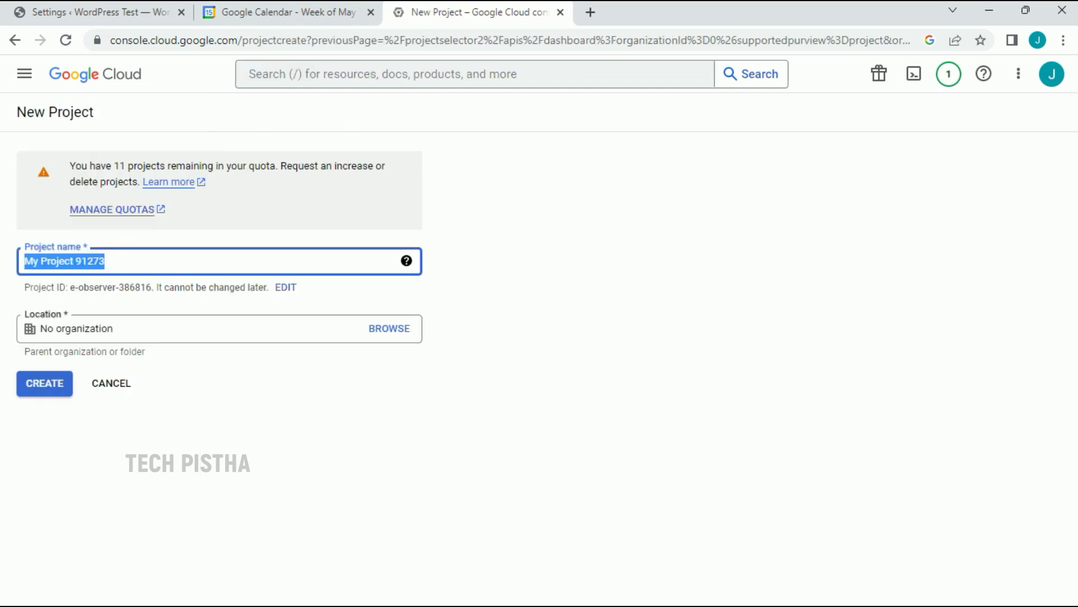
type("WordPress Calendar")
left_click(50, 386)
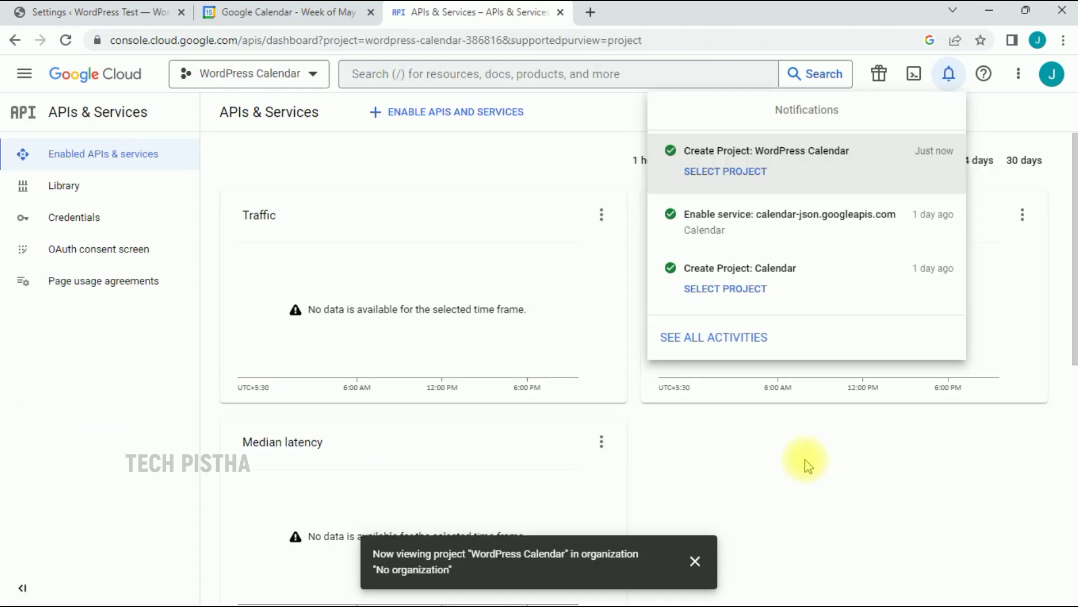
left_click(805, 460)
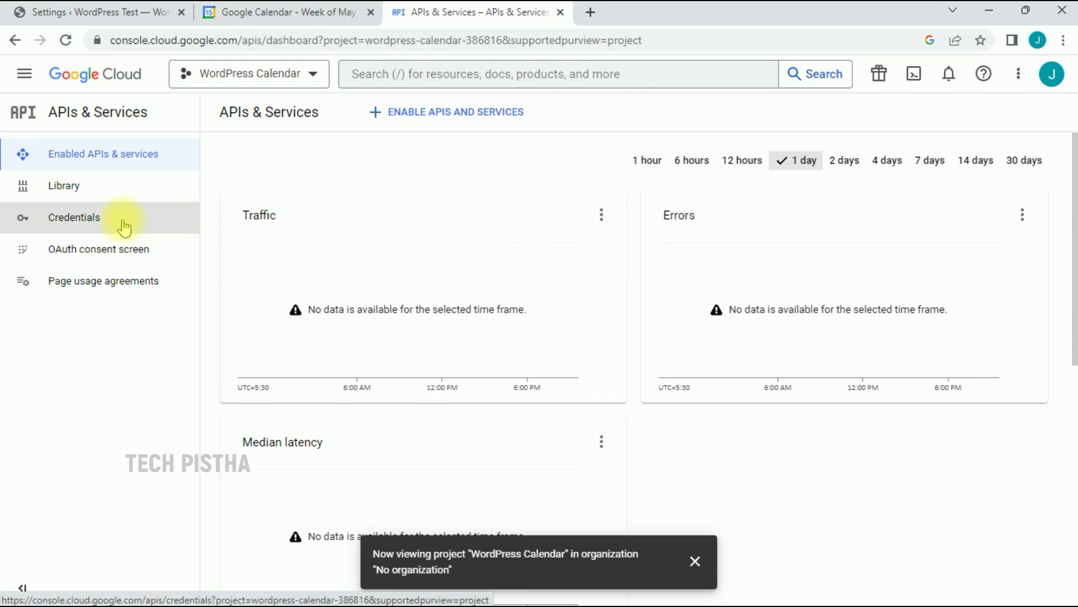
Generate a new API key under Credentials and copy it
left_click(79, 219)
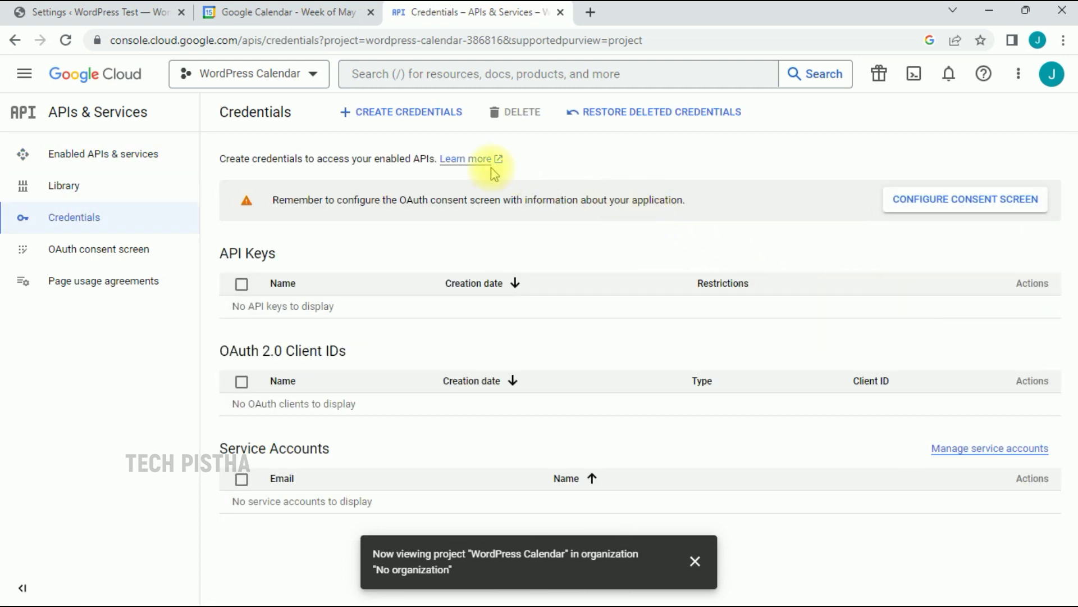
left_click(411, 118)
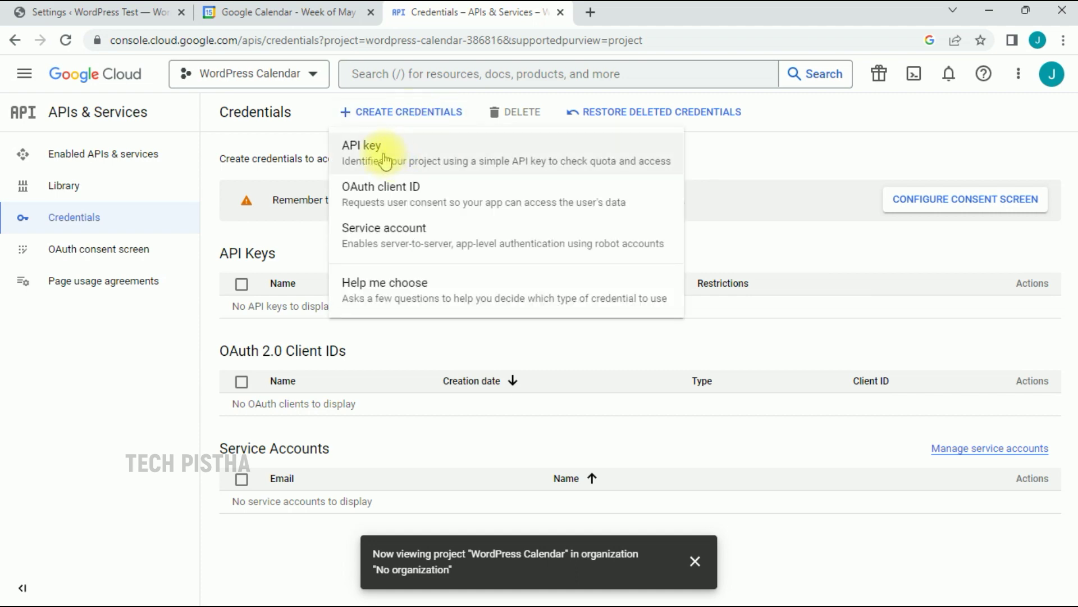
left_click(386, 160)
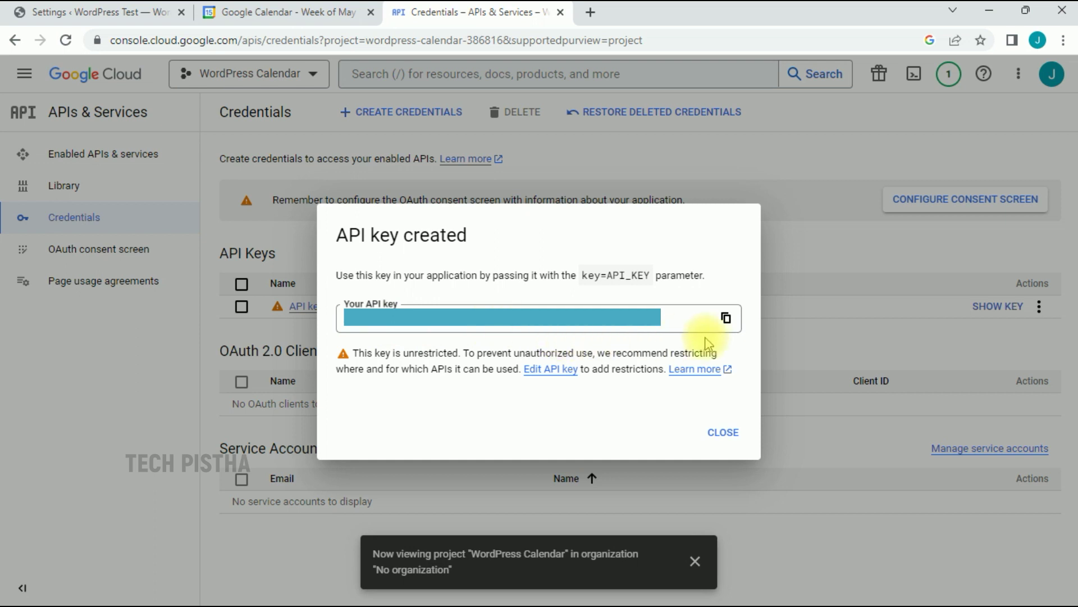
left_click(727, 320)
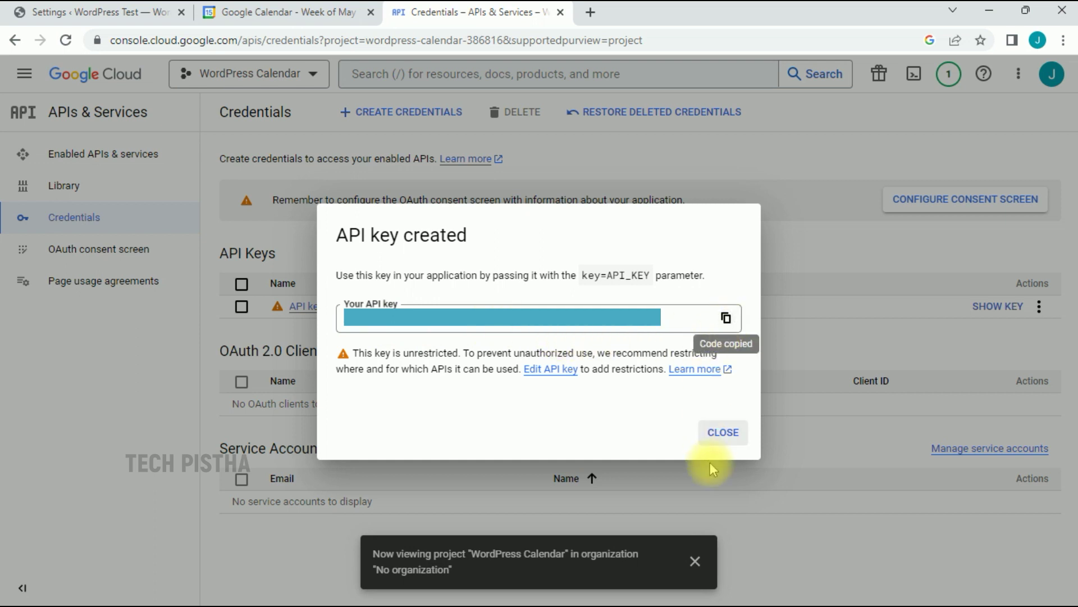
left_click(724, 434)
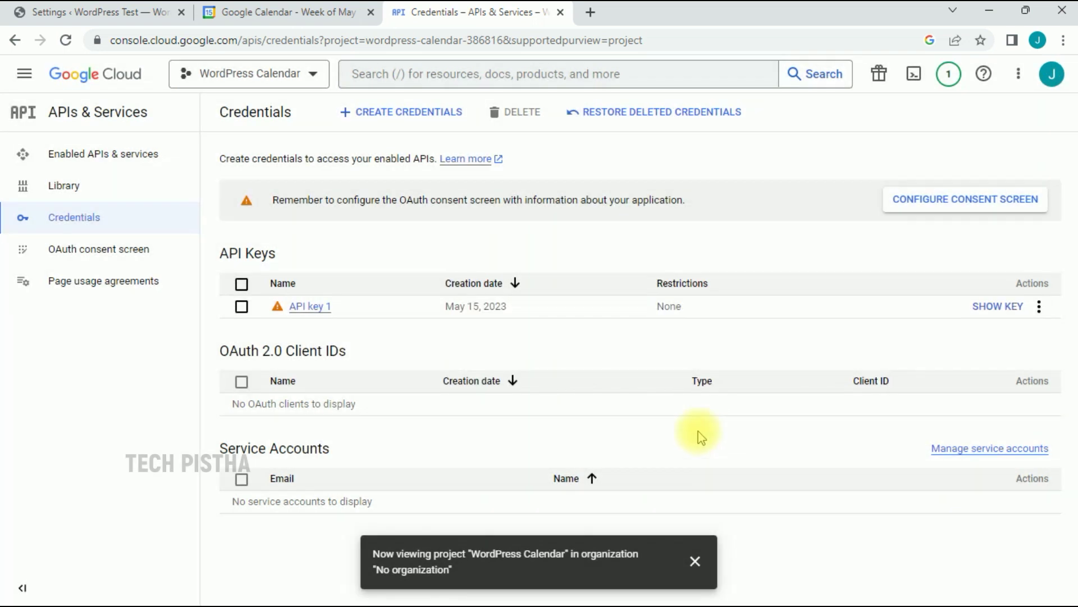
left_click(123, 11)
Paste the copied key into Simple Calendar's Google API Key field and save
key("ctrl+v")
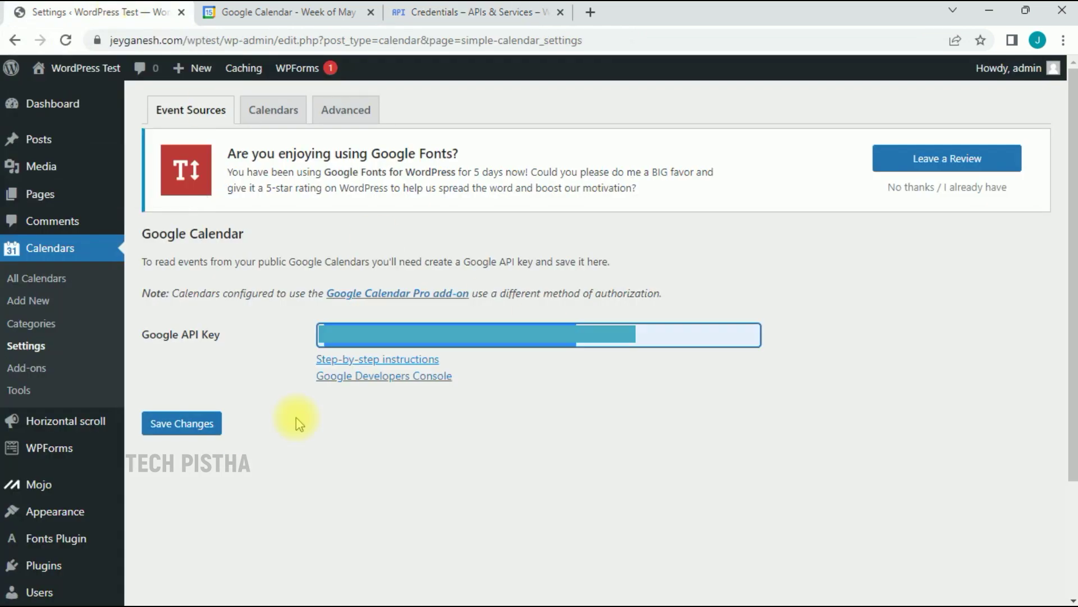
left_click(199, 434)
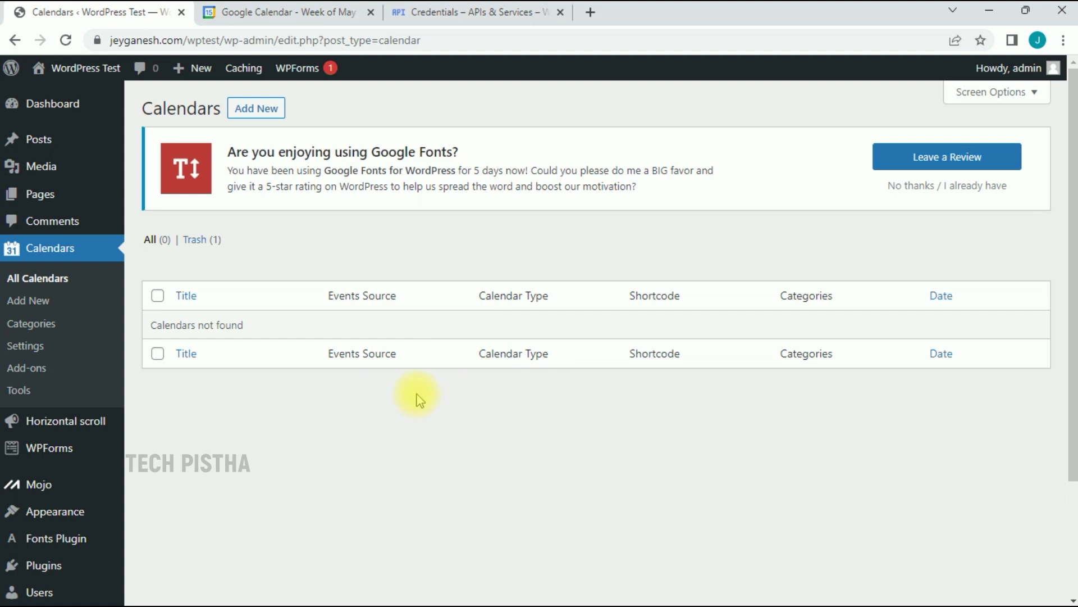
Start a new Simple Calendar draft and show its Google Calendar settings asking for a Calendar ID
left_click(268, 108)
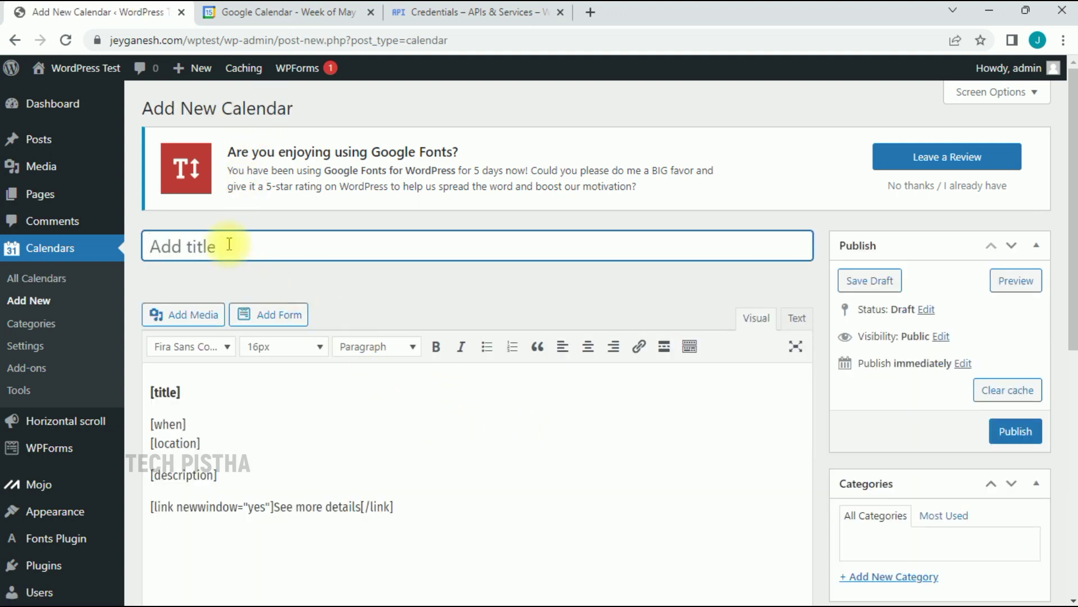
type("Ca")
scroll(230, 244, "down", 3)
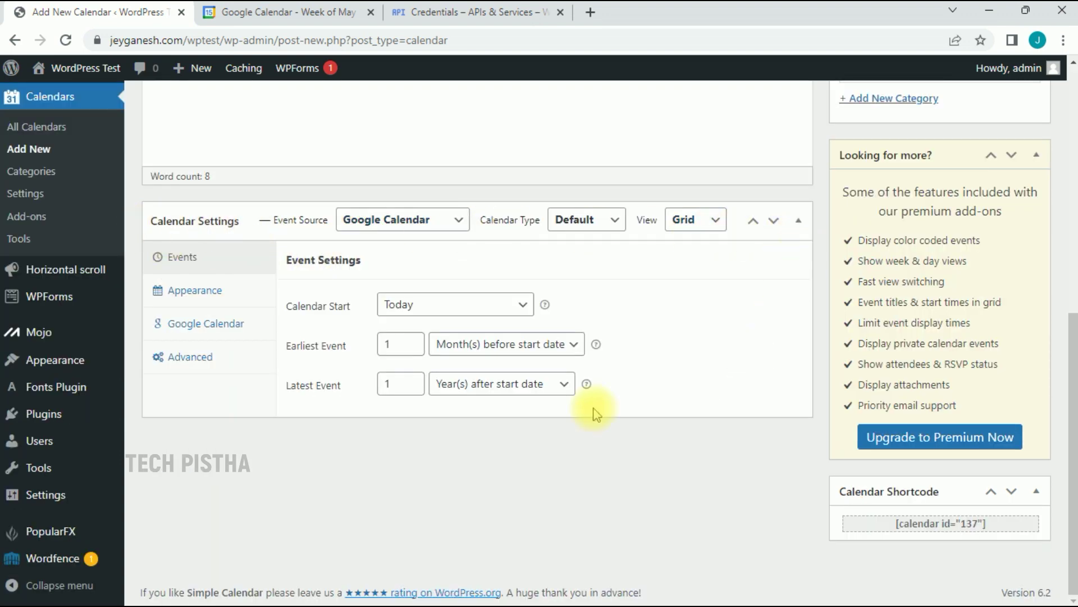
left_click(220, 335)
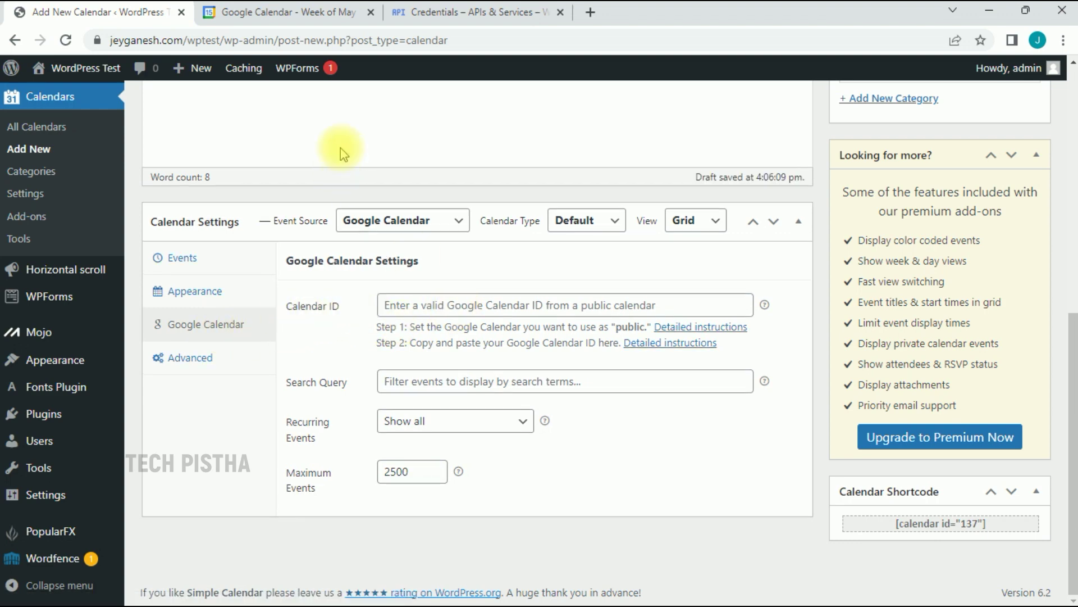
left_click(281, 12)
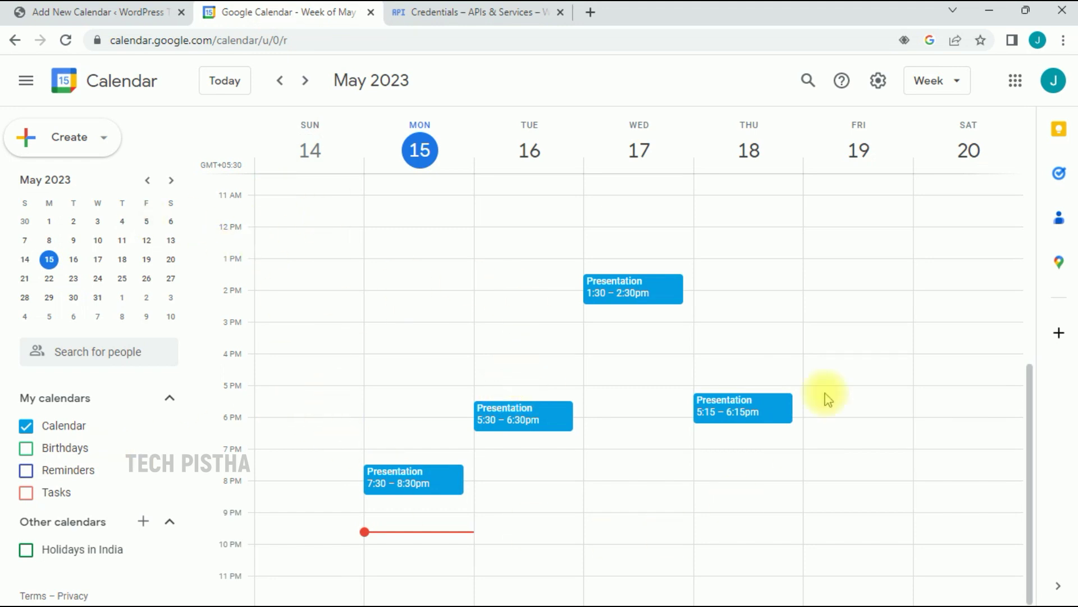
Make the Google calendar named Calendar available to the public
left_click(878, 80)
left_click(896, 117)
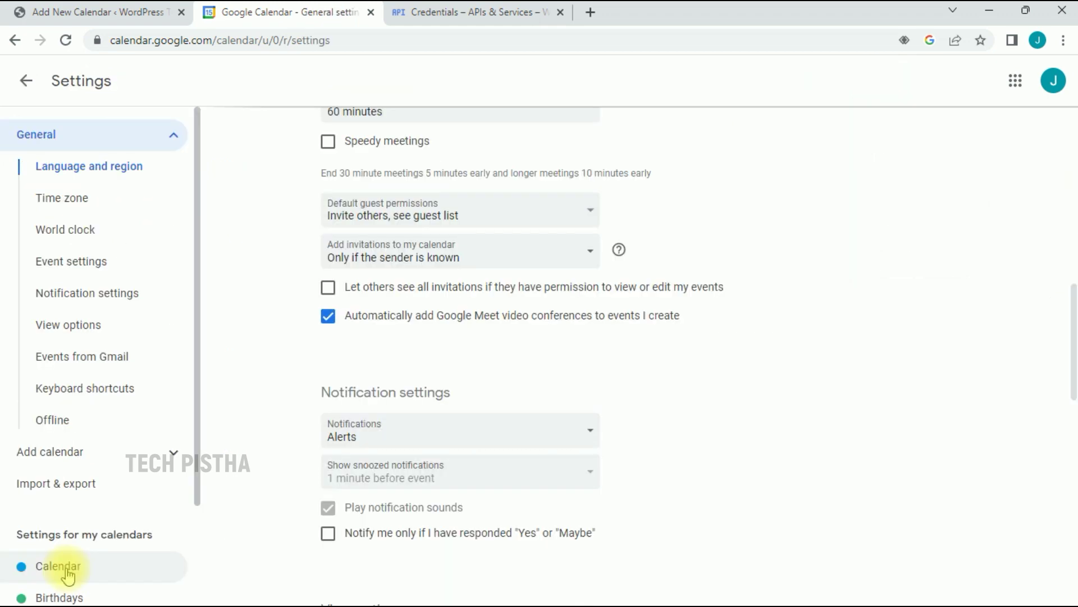
left_click(59, 566)
scroll(325, 355, "down", 4)
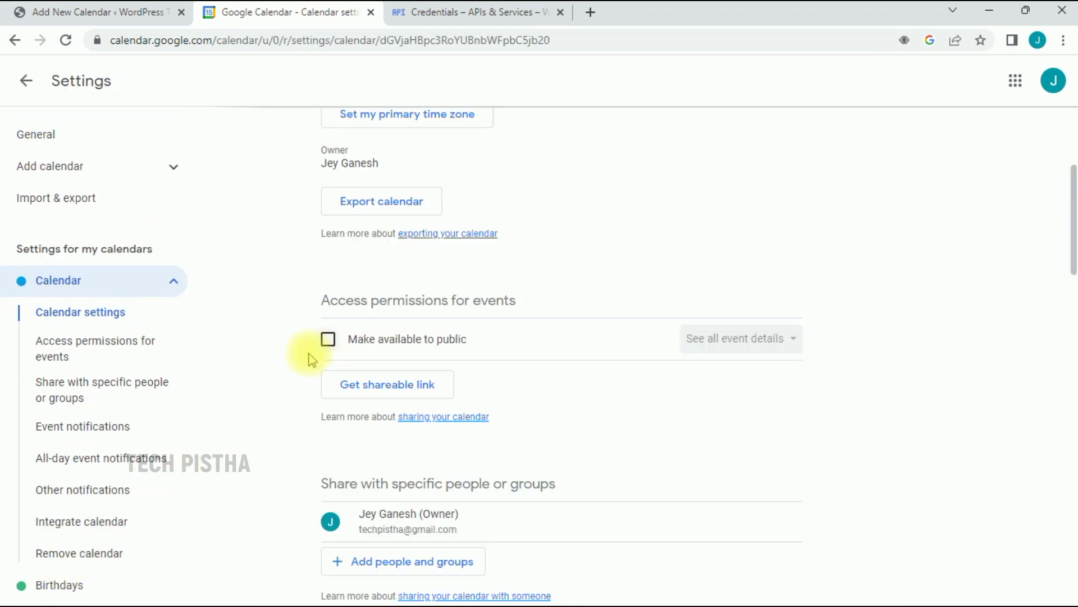
left_click(366, 342)
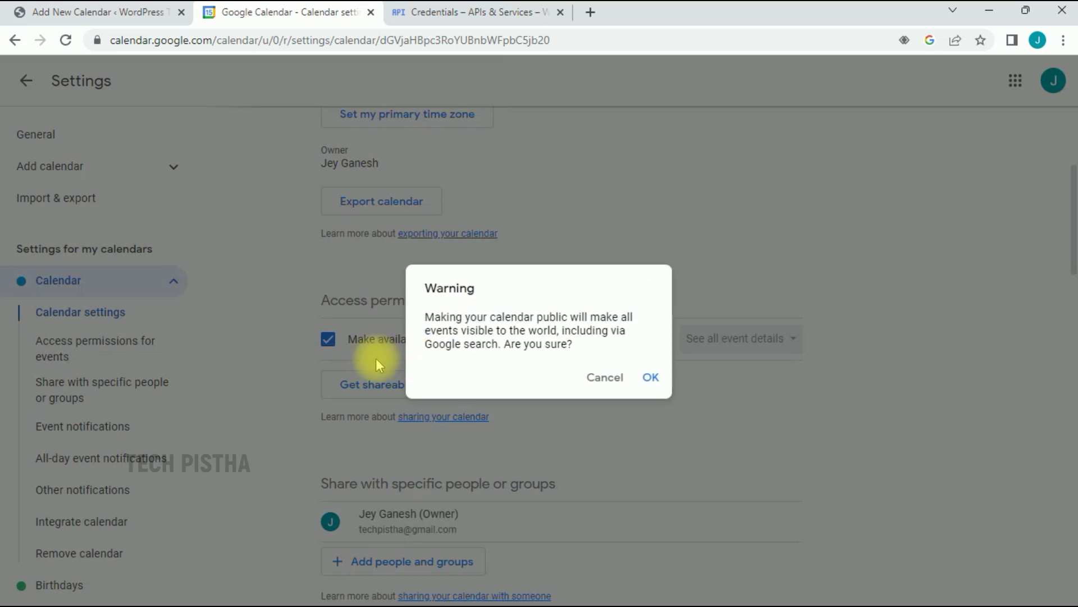
left_click(648, 379)
Select the calendar's Calendar ID address under Integrate calendar
scroll(622, 495, "down", 10)
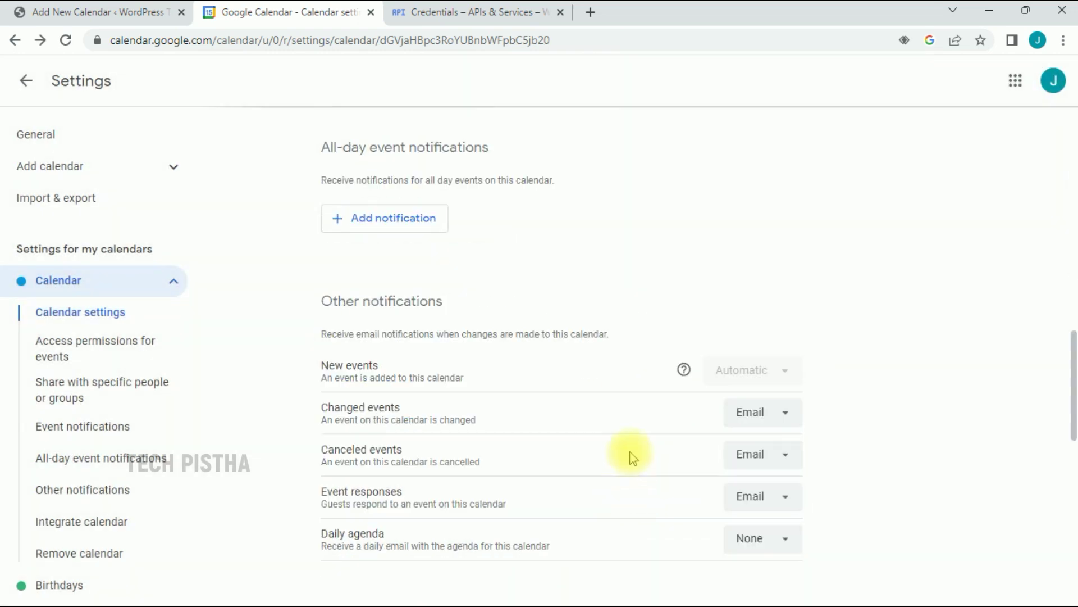
scroll(630, 453, "down", 8)
scroll(618, 416, "down", 4)
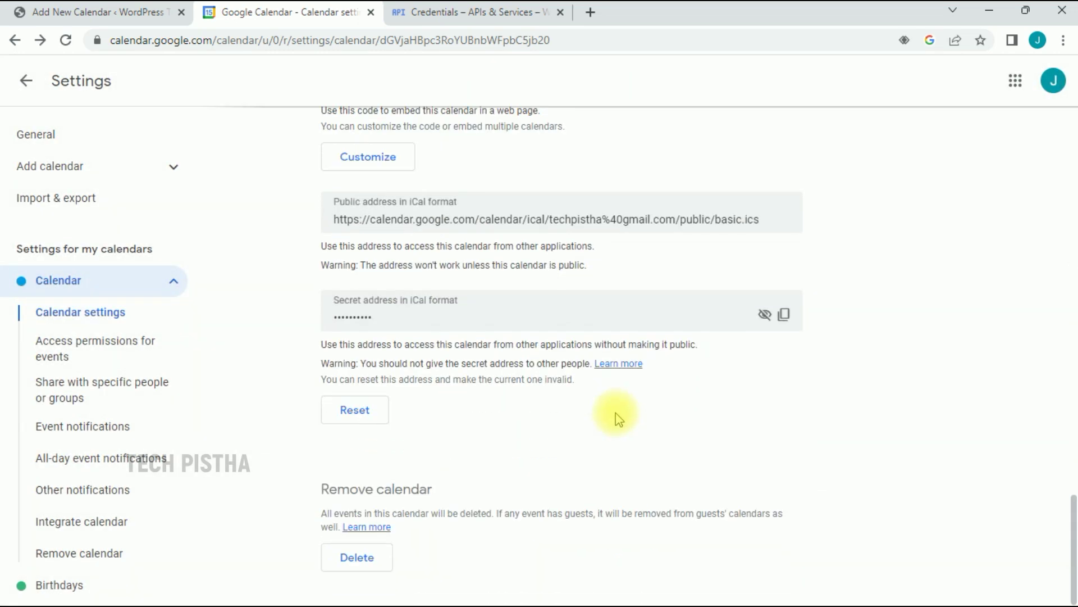
scroll(618, 421, "up", 4)
left_click_drag(321, 410, 533, 432)
left_click_drag(436, 428, 321, 425)
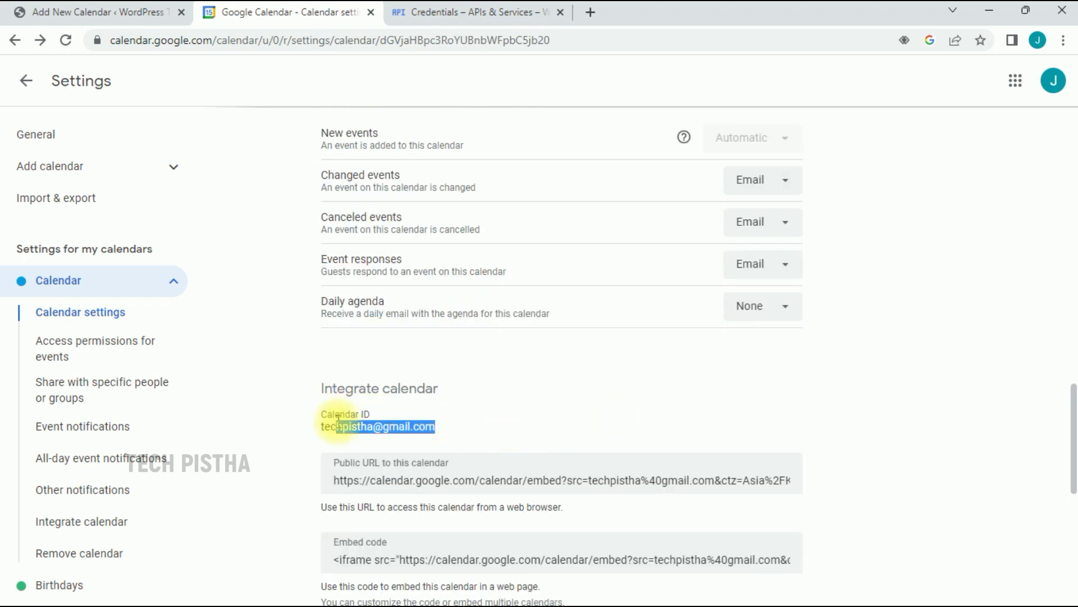
Fill the WordPress calendar's Calendar ID with the Google calendar address and publish it
left_click(90, 5)
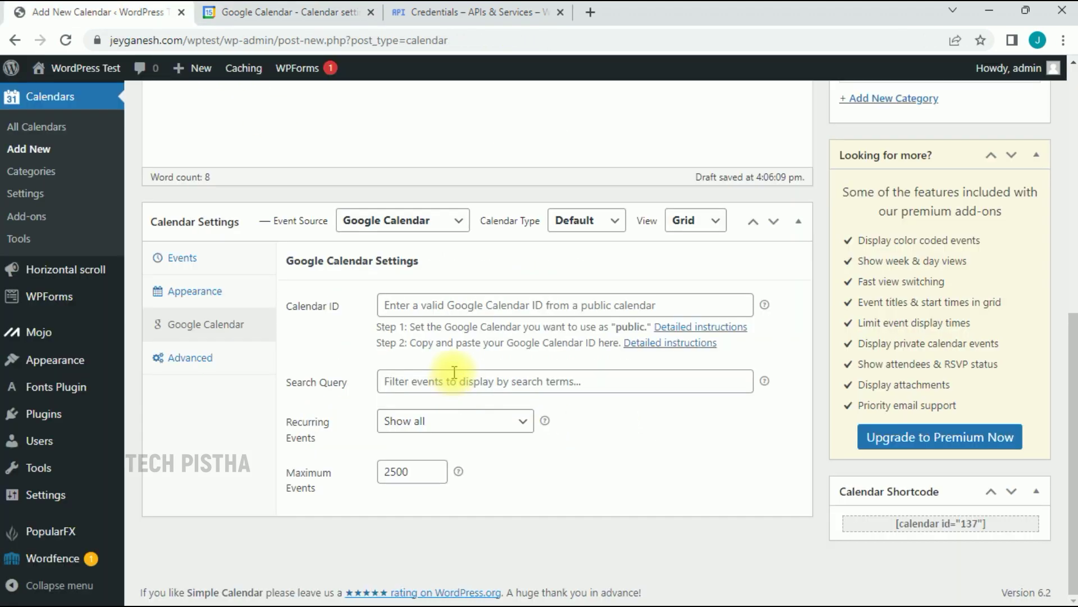
left_click(427, 308)
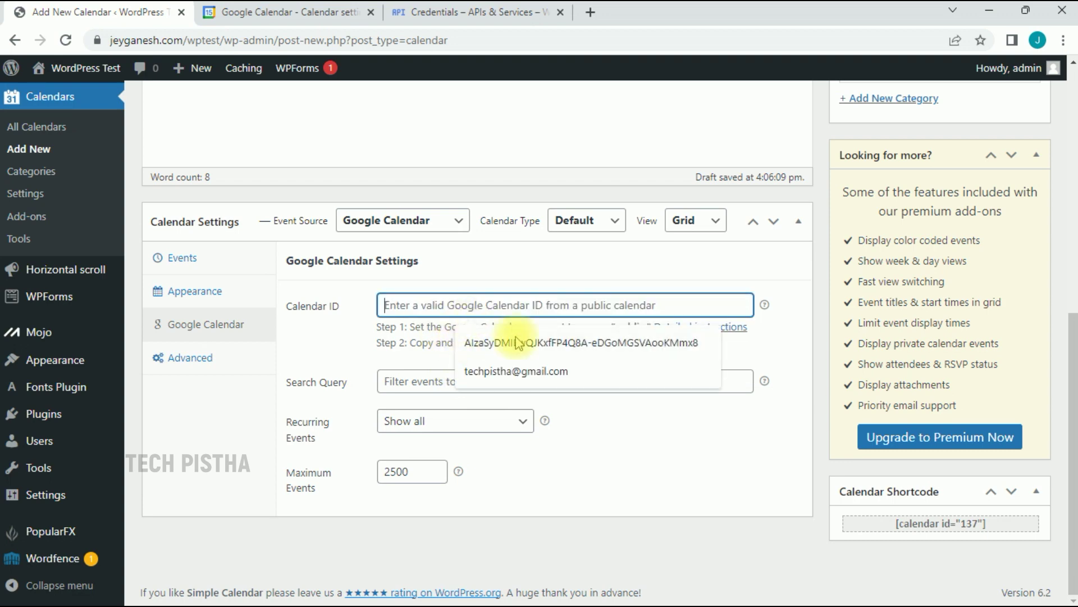
left_click(556, 368)
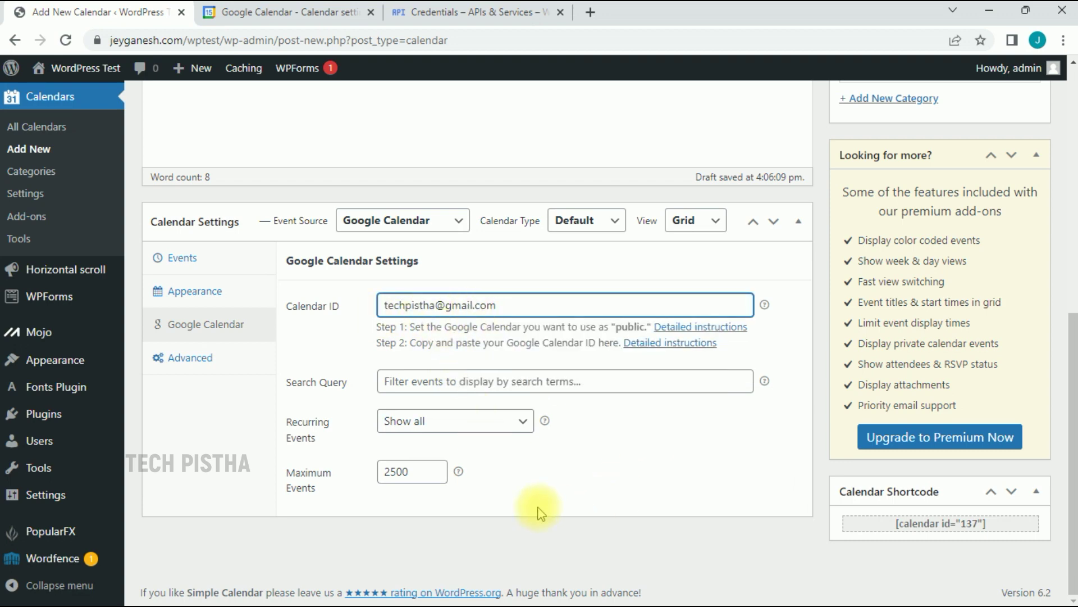
scroll(819, 433, "up", 8)
left_click(1015, 431)
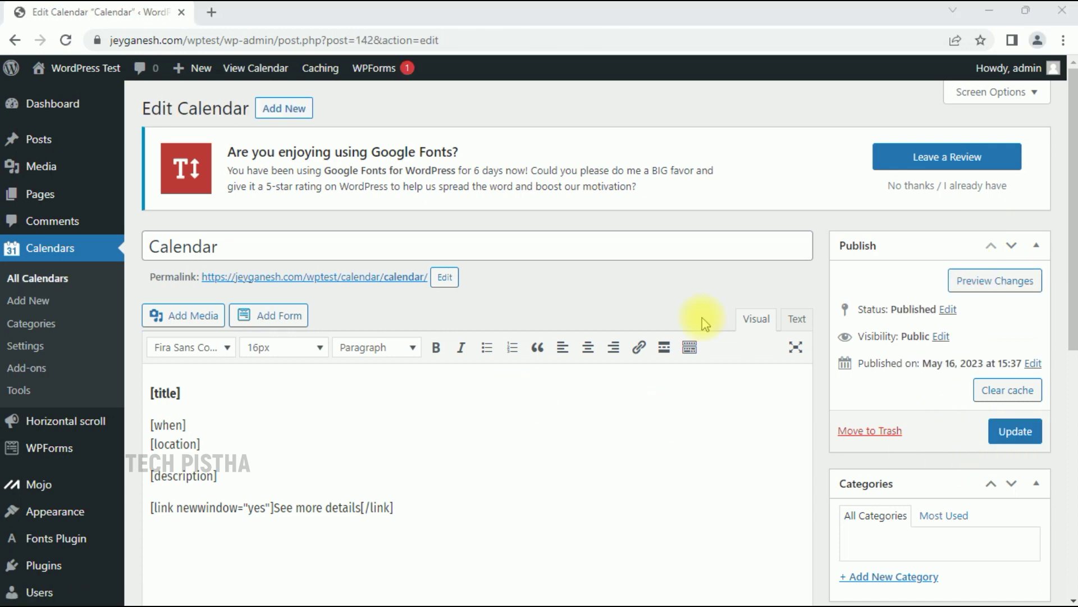
Copy the [calendar id="142"] shortcode from the All Calendars list
left_click(40, 278)
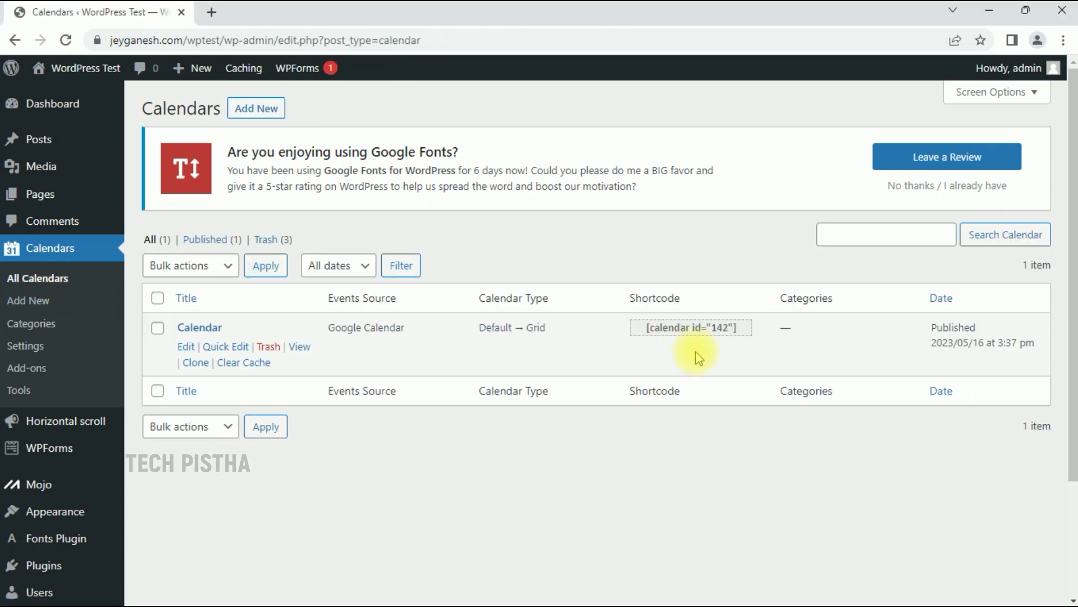
left_click_drag(646, 328, 722, 325)
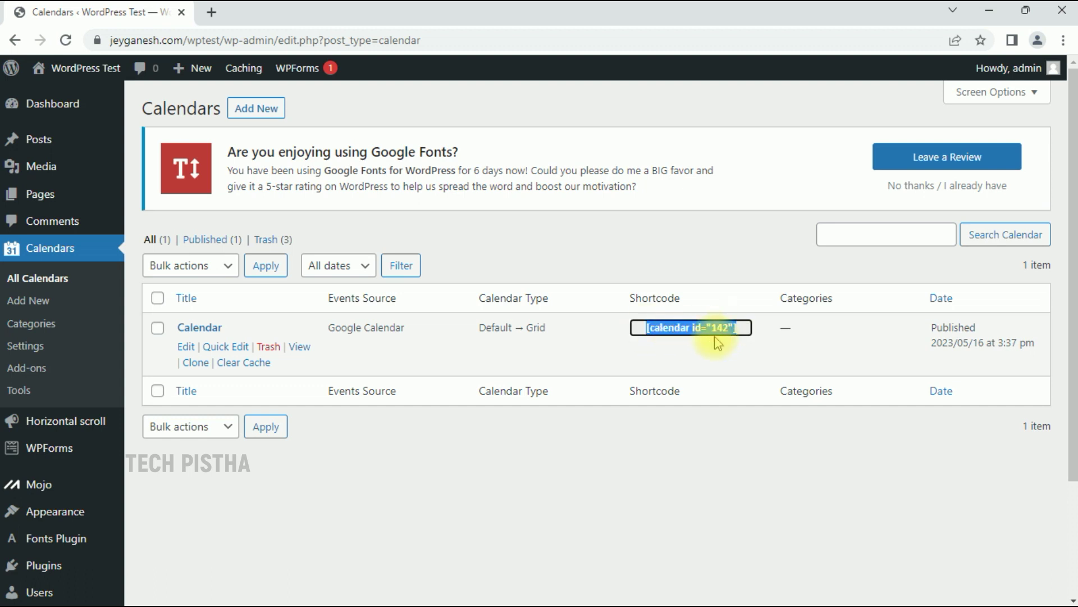
right_click(711, 330)
left_click(737, 344)
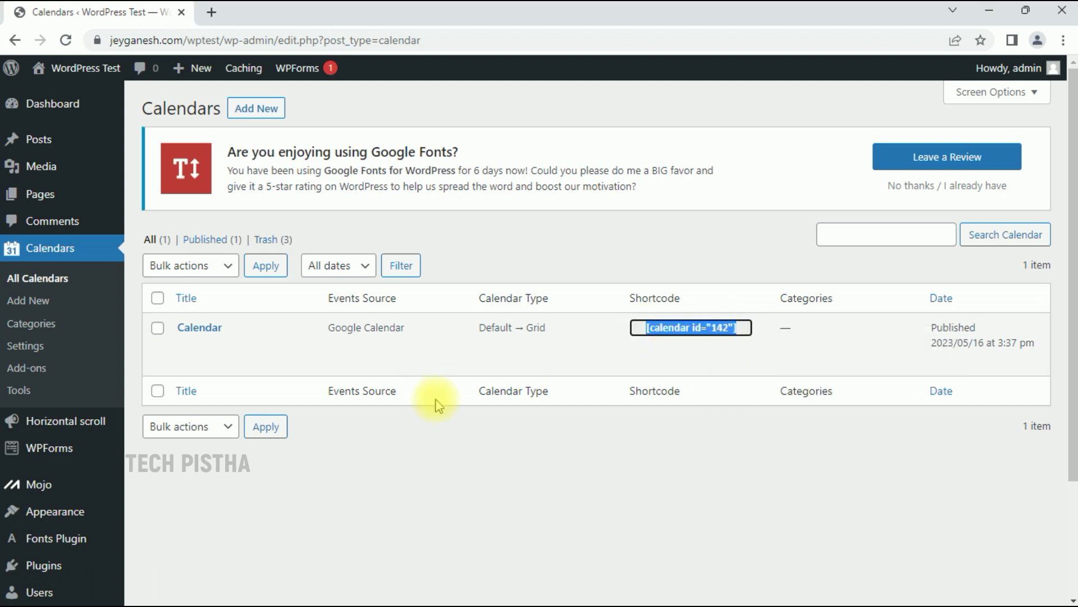
mouse_move(40, 201)
left_click(159, 196)
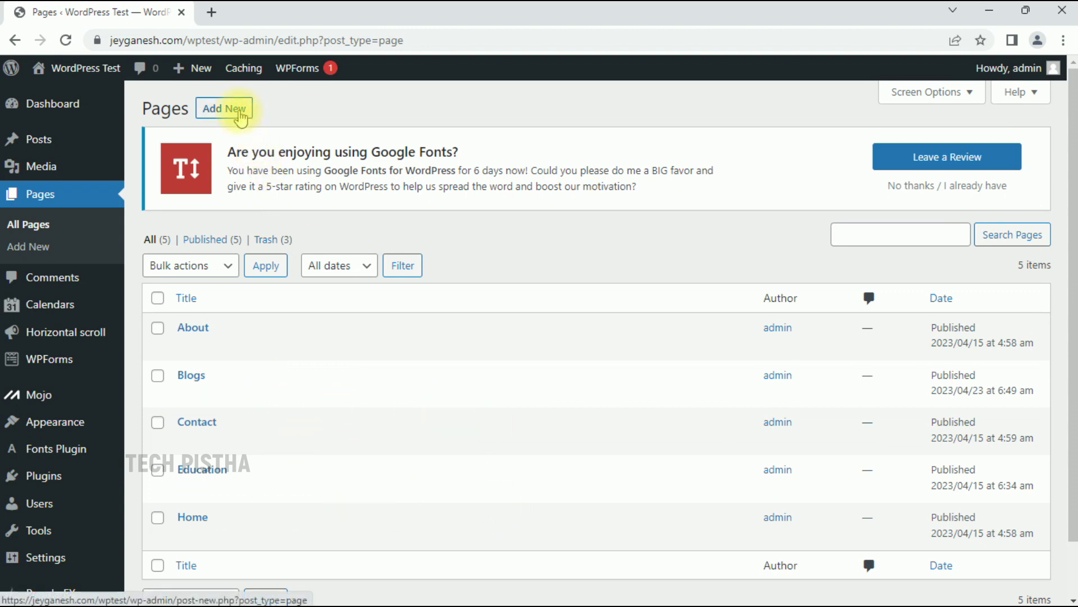
Create a page titled 'Calendar' with a Custom HTML block holding the pasted shortcode
left_click(238, 112)
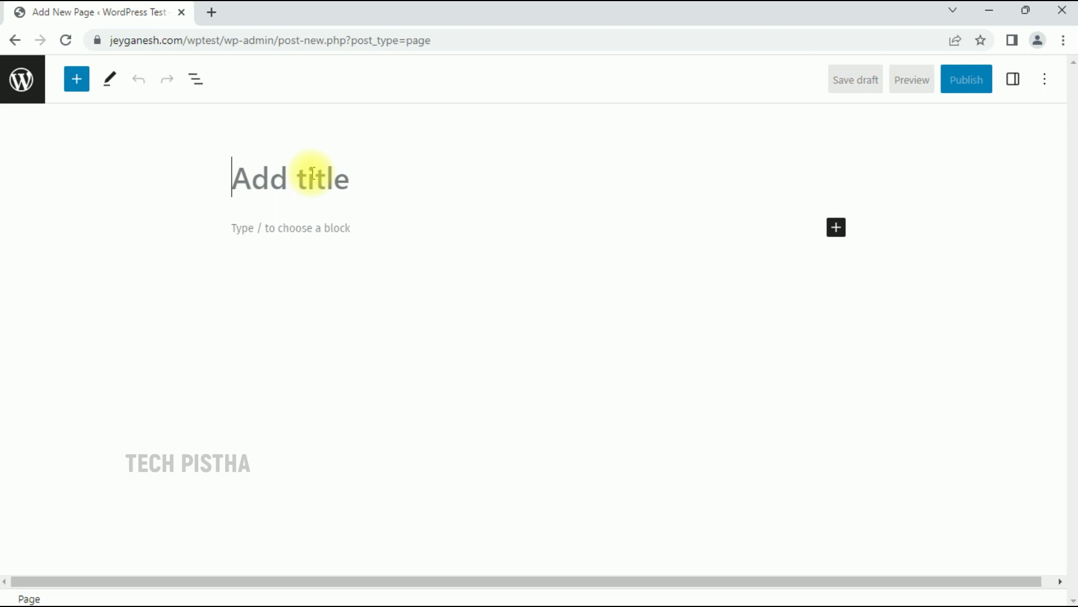
type("Calendar")
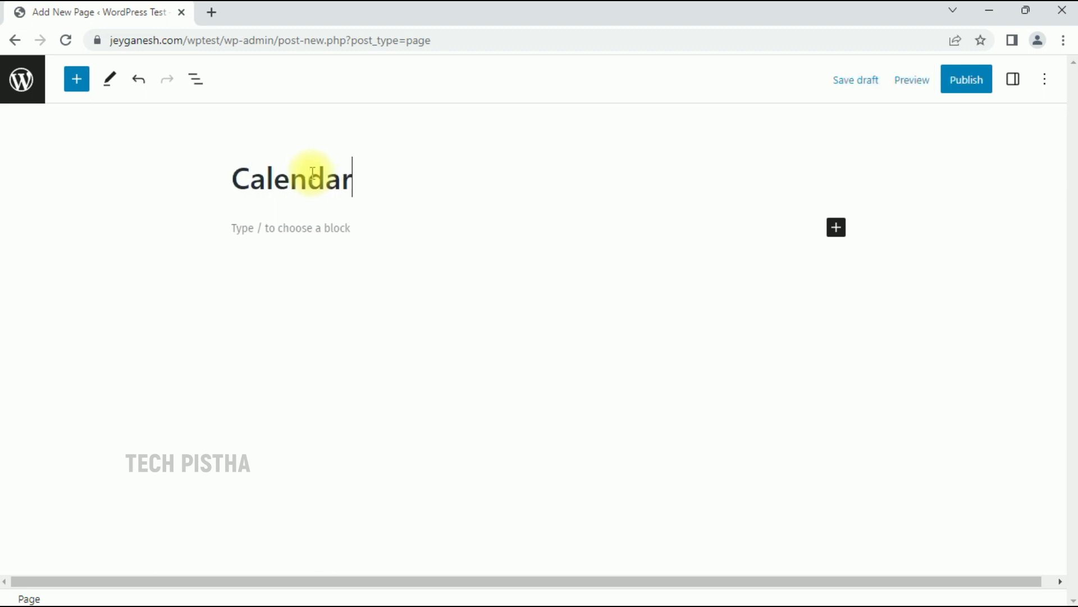
left_click(836, 228)
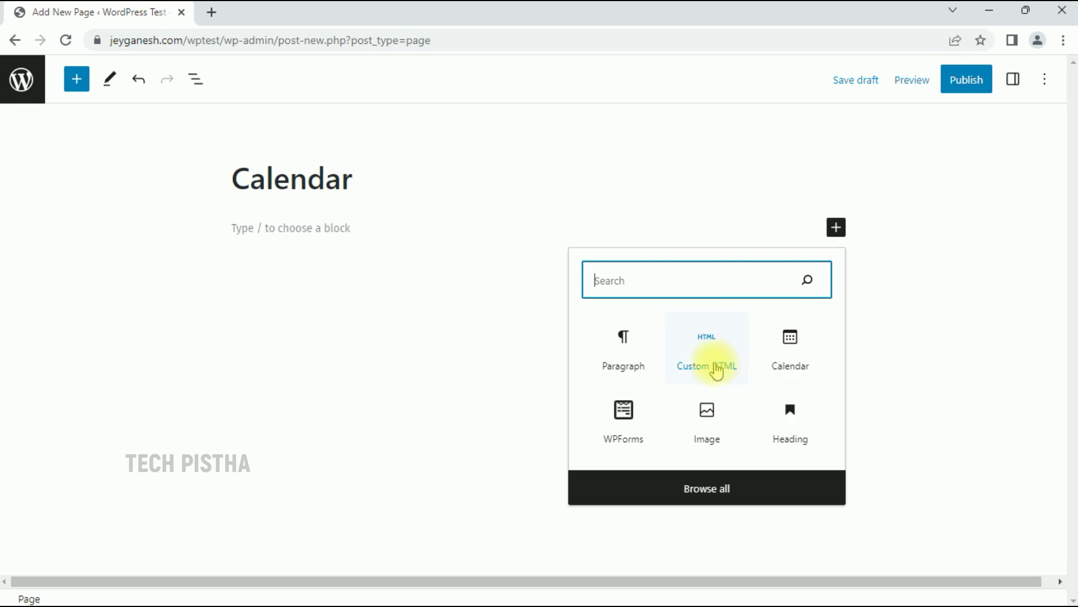
left_click(716, 359)
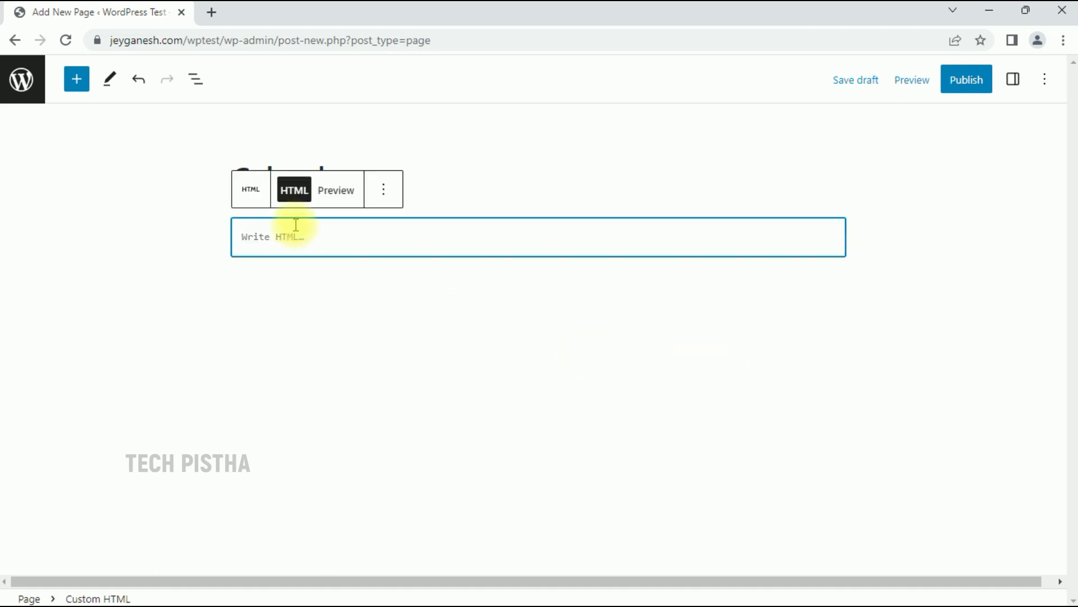
key("ctrl+v")
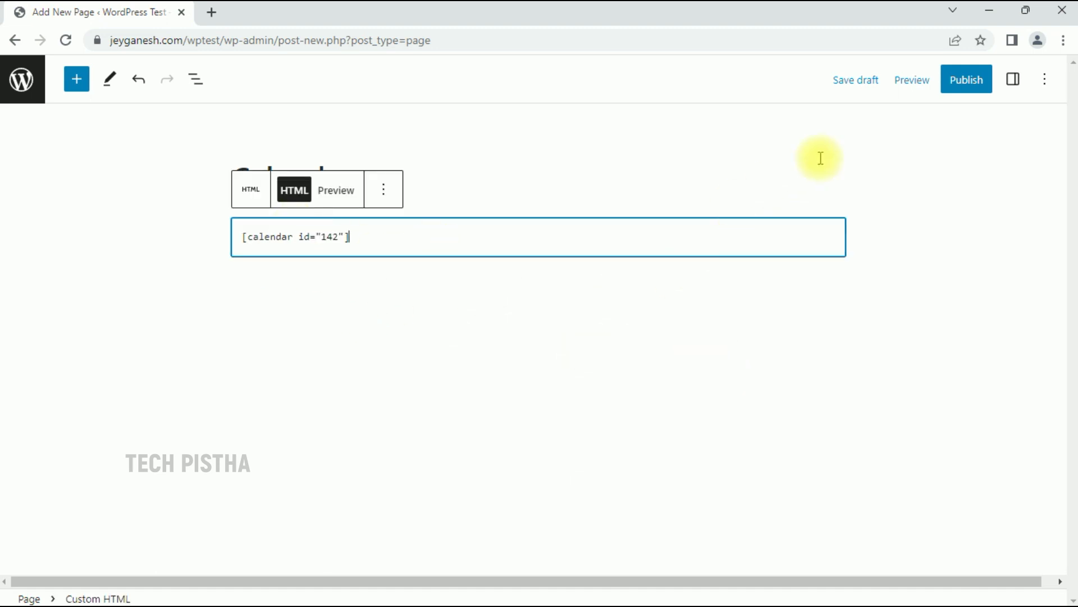
Publish the Calendar page and return to the Pages list
left_click(974, 84)
left_click(910, 87)
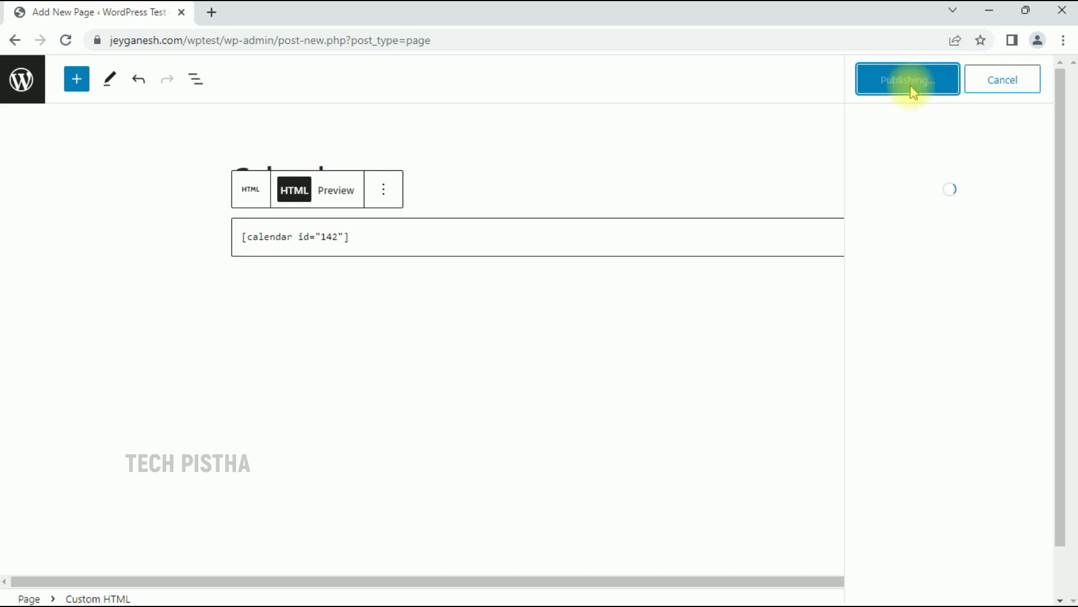
left_click(28, 79)
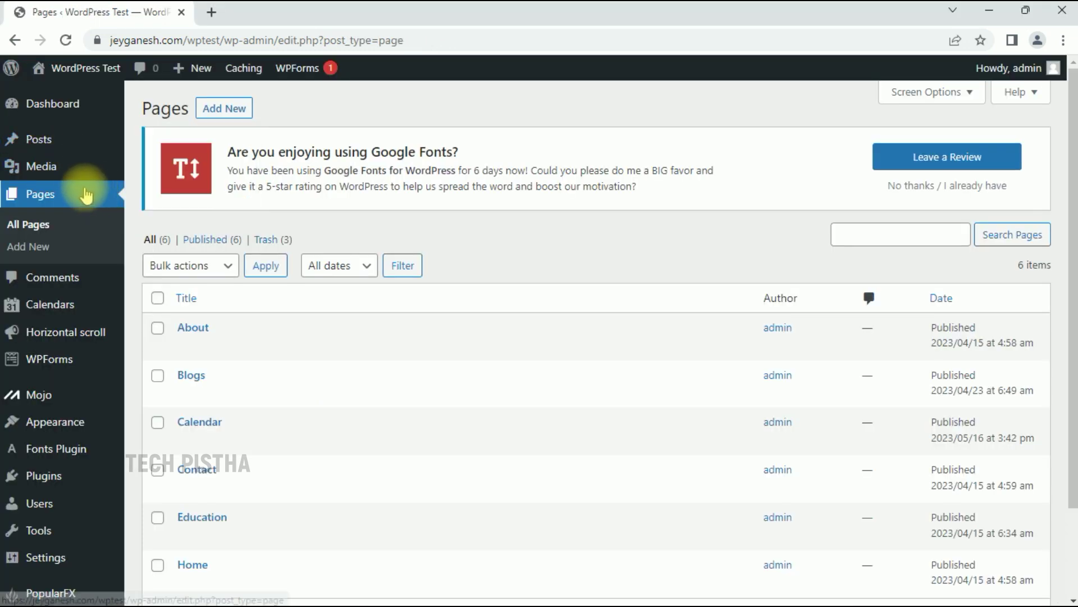
Move Calendar, unindented, below Blogs in the Header Menu and save the menu
mouse_move(76, 432)
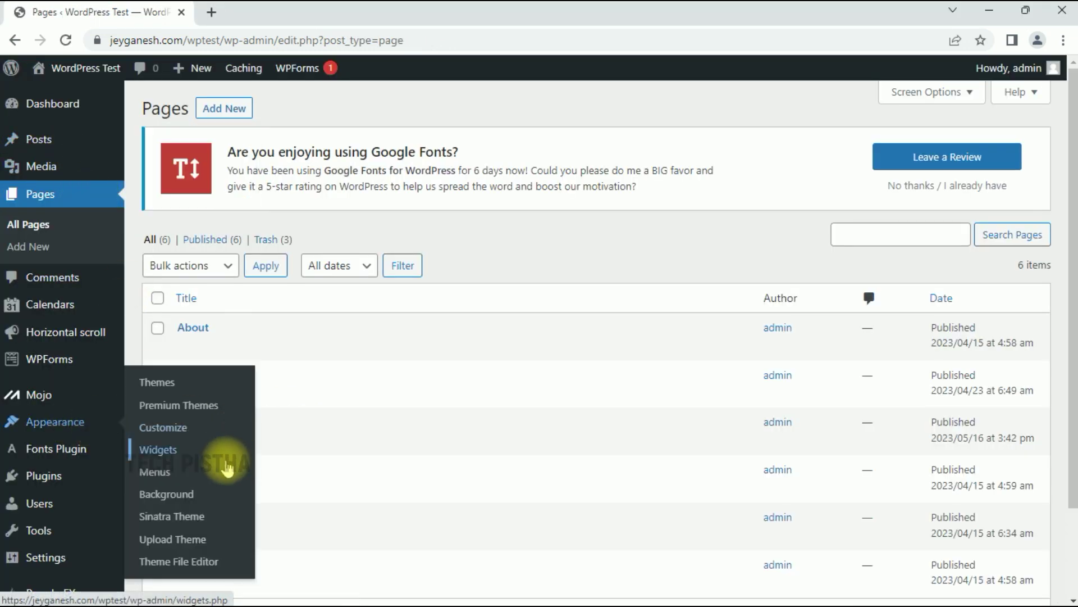
left_click(219, 470)
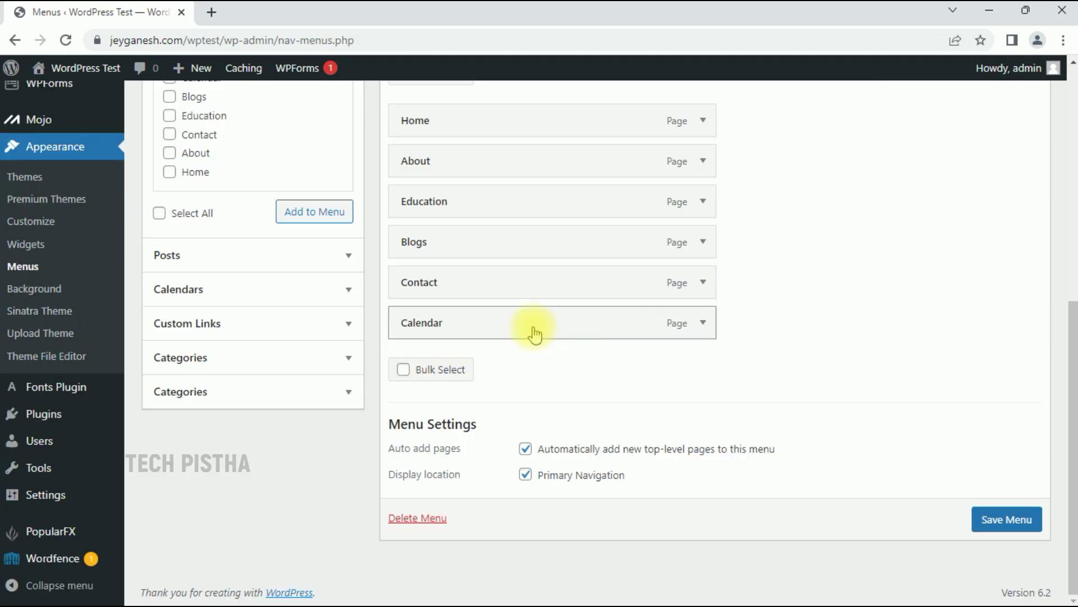
left_click_drag(532, 332, 548, 284)
left_click(593, 368)
left_click(703, 285)
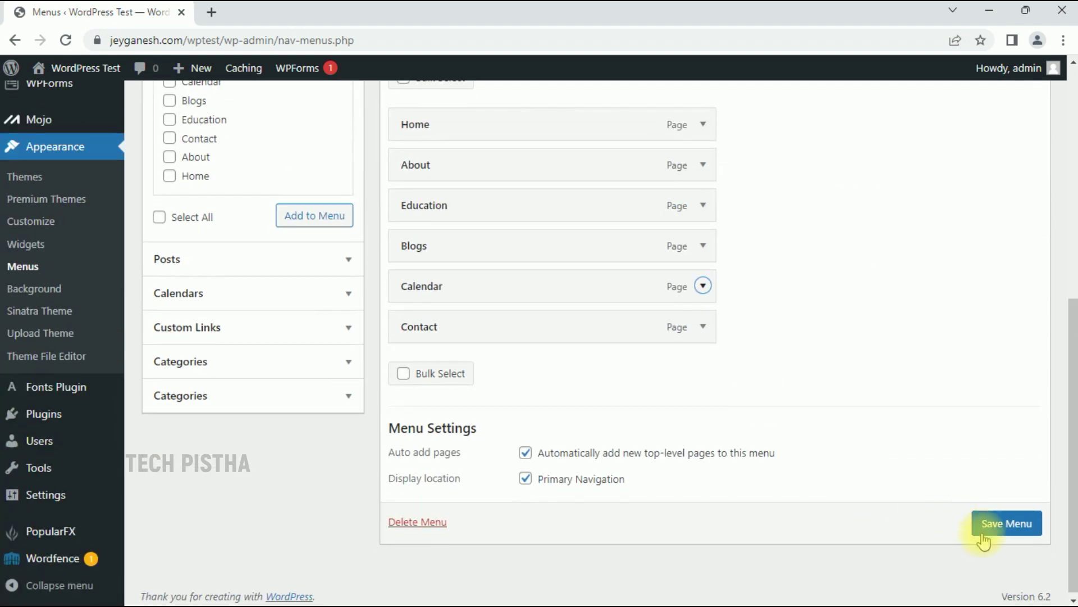
left_click(990, 533)
mouse_move(73, 71)
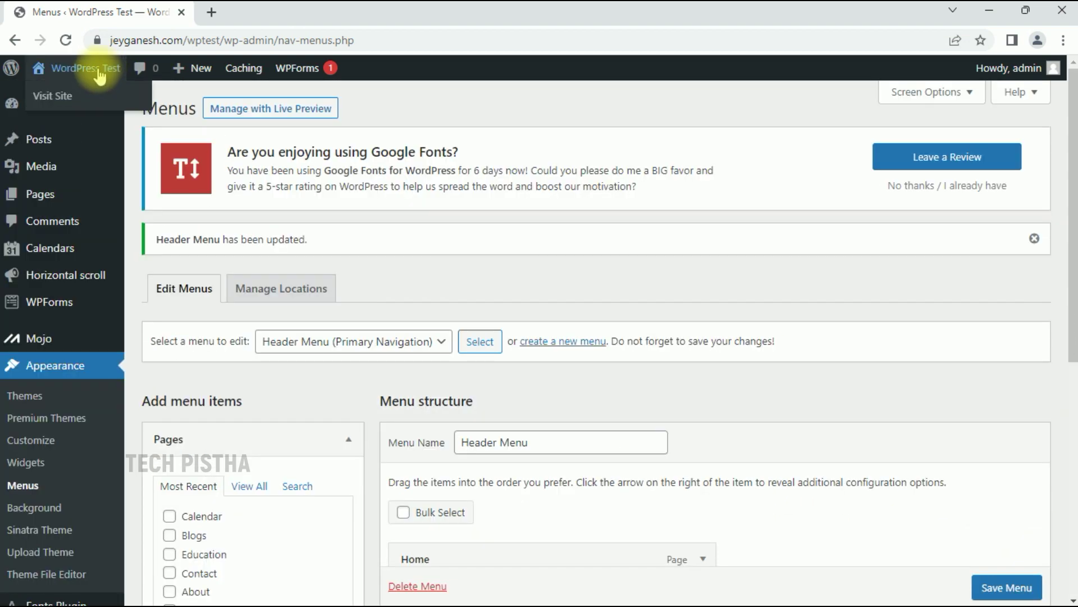
left_click(66, 97)
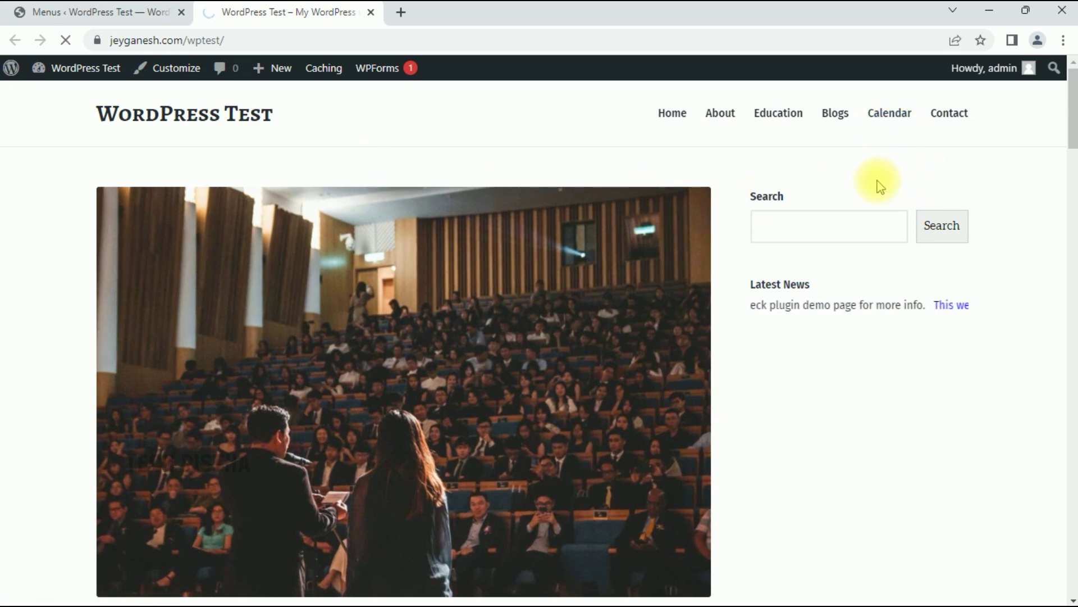
Scroll the live Calendar page to view May 2023's Presentation events
scroll(756, 423, "up", 4)
scroll(785, 474, "down", 8)
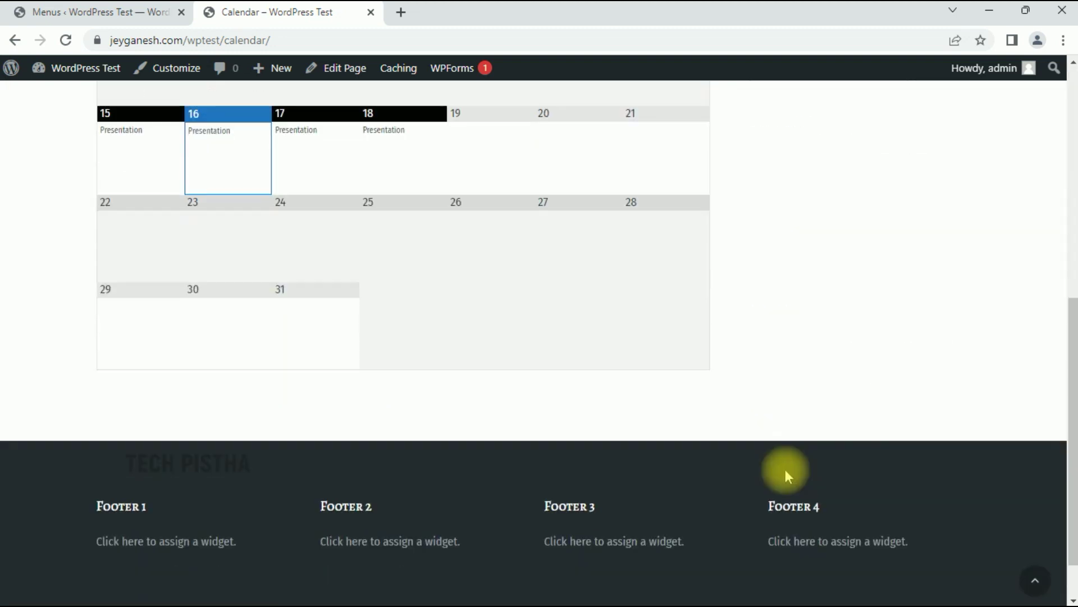
scroll(775, 407, "up", 4)
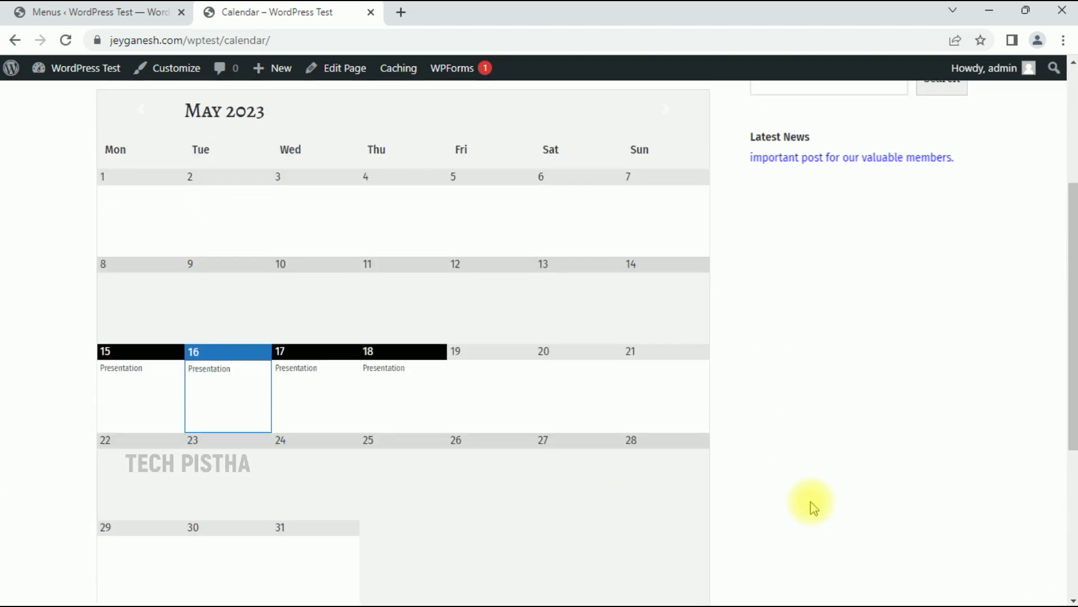